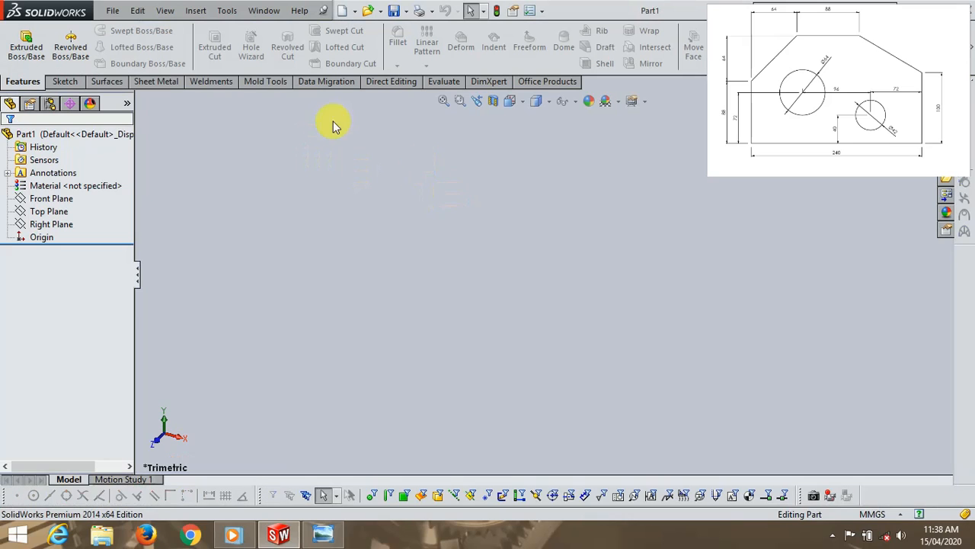
Enable the document scene background and apply the 3 Point Faded scene
click(621, 103)
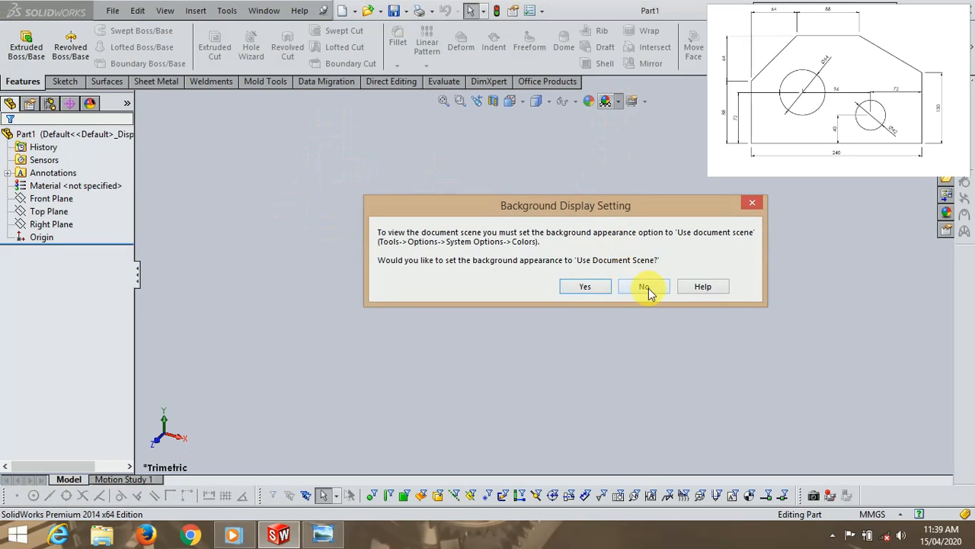
click(602, 287)
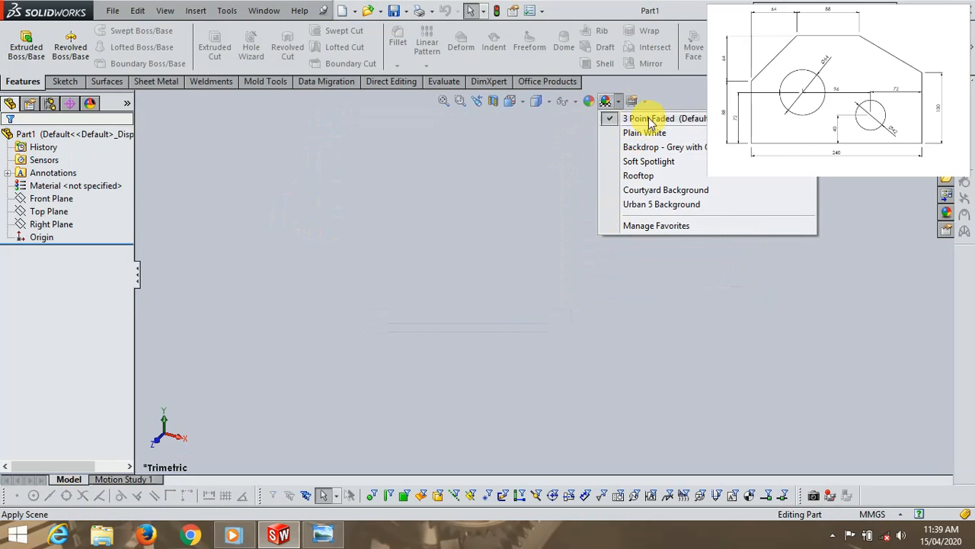
click(646, 120)
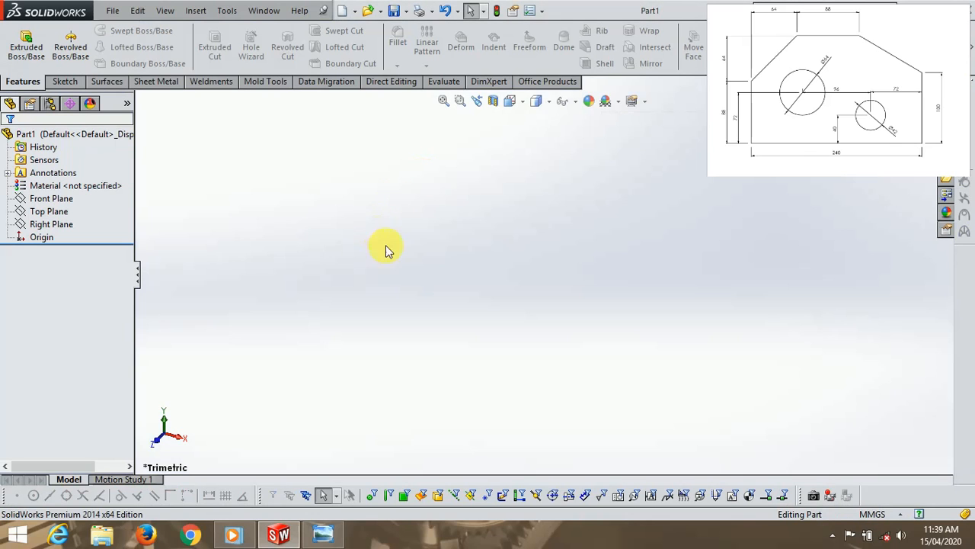
Start a sketch on the Front Plane and draw a corner rectangle about 178 by 117 mm around the origin
click(65, 81)
click(19, 44)
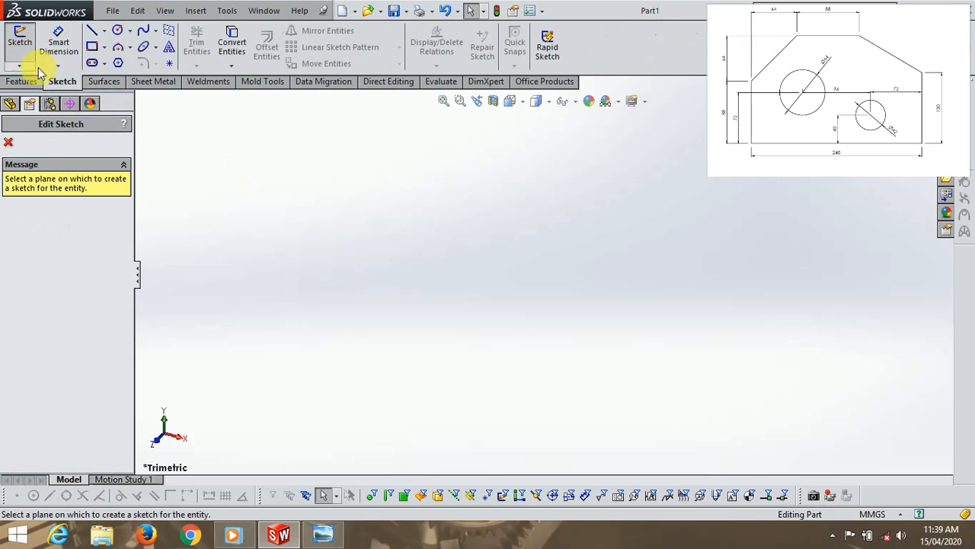
click(403, 159)
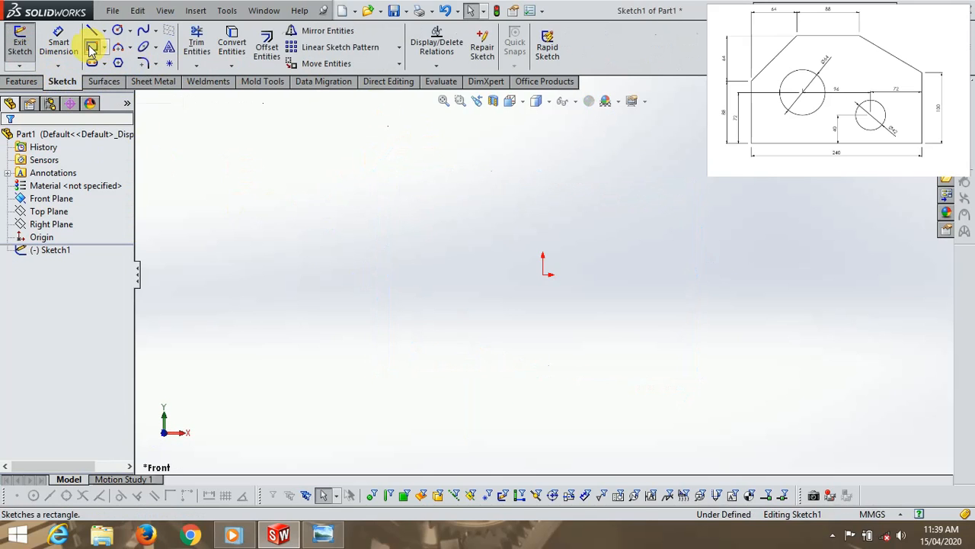
click(92, 48)
click(416, 176)
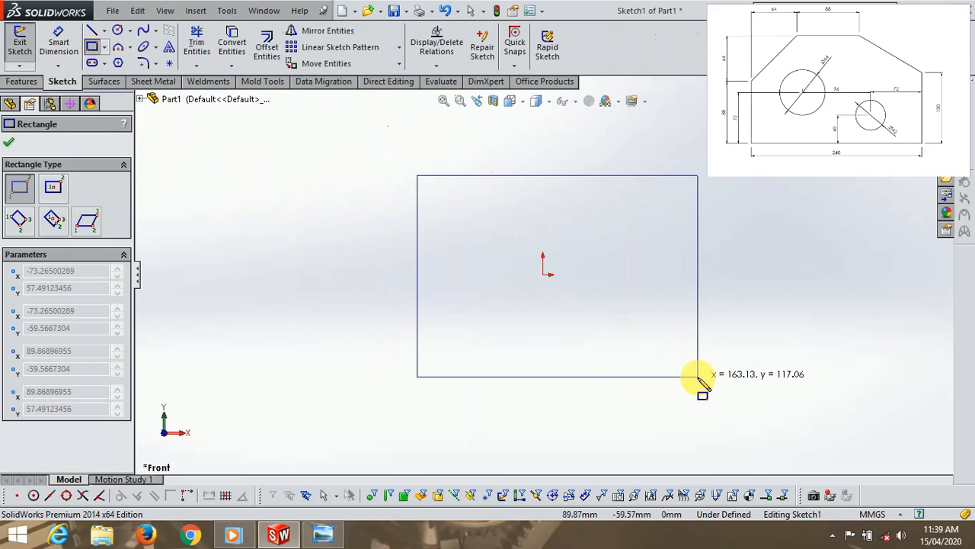
click(723, 377)
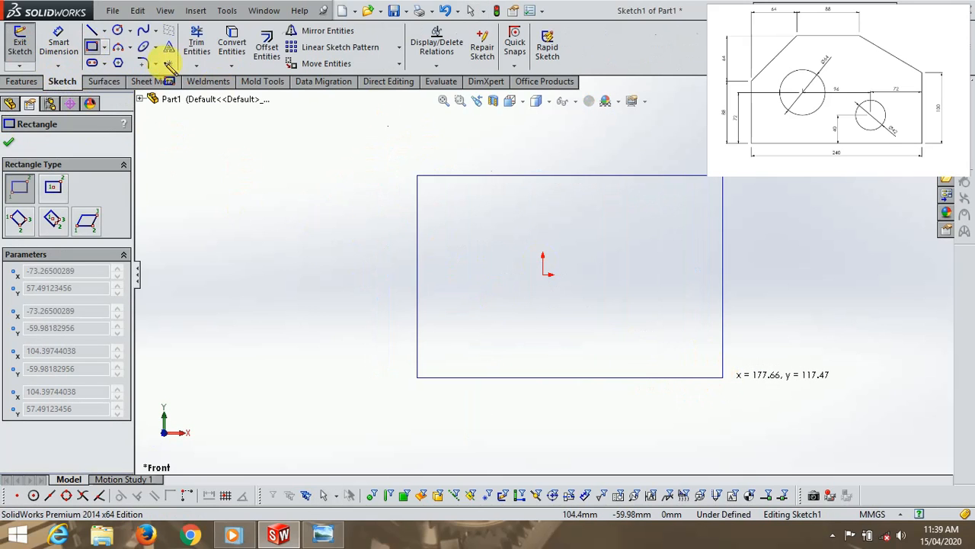
Dimension the rectangle's width to 240 mm and its height to 88+64 (152 mm)
click(61, 51)
click(553, 377)
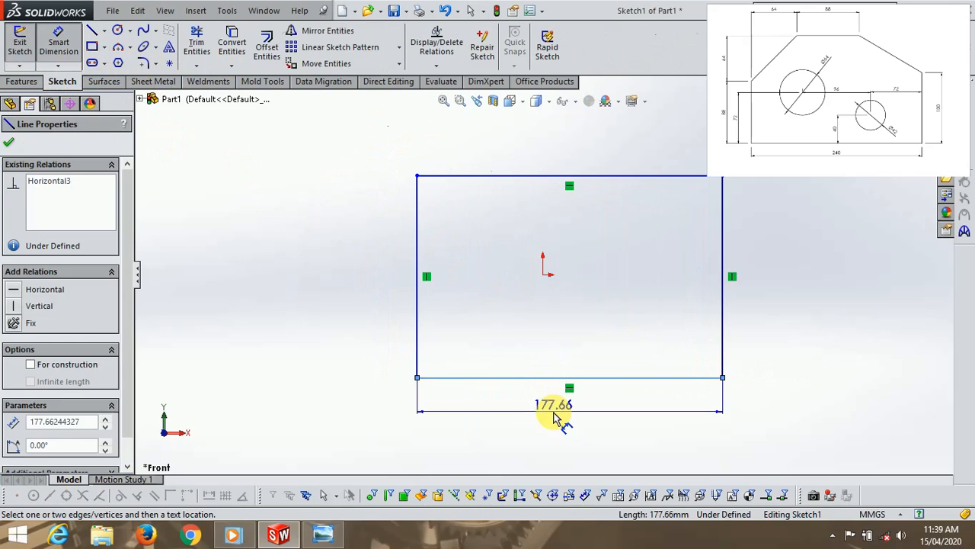
click(554, 419)
text(240.0)
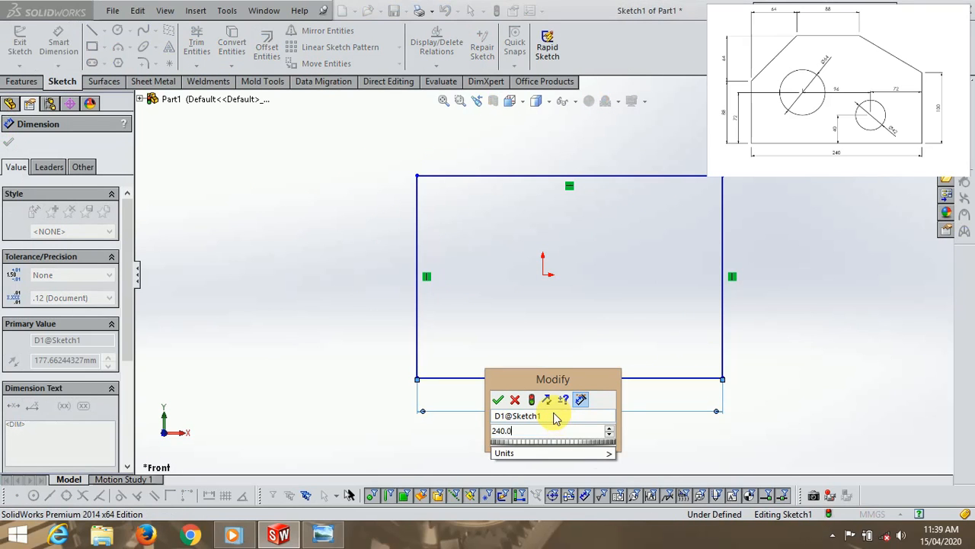
key(Return)
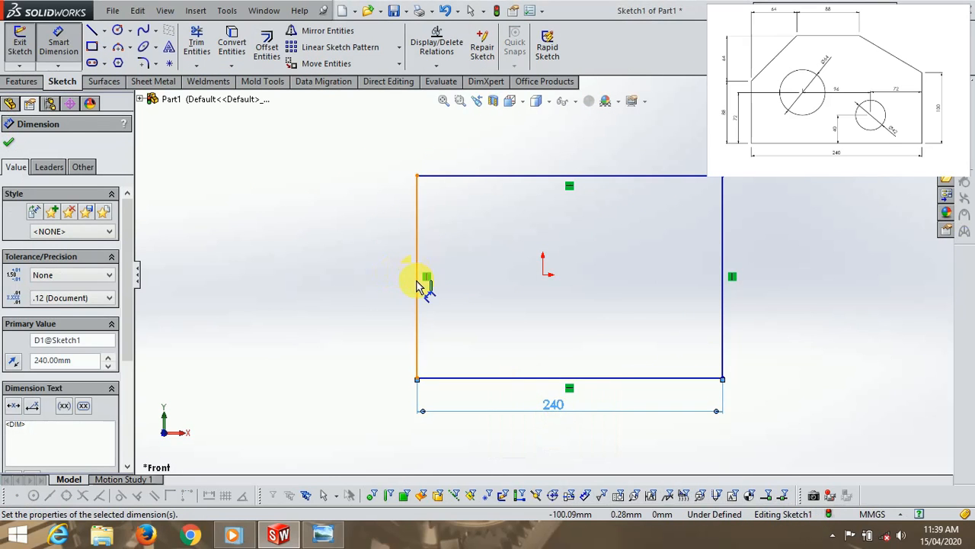
click(417, 288)
click(368, 290)
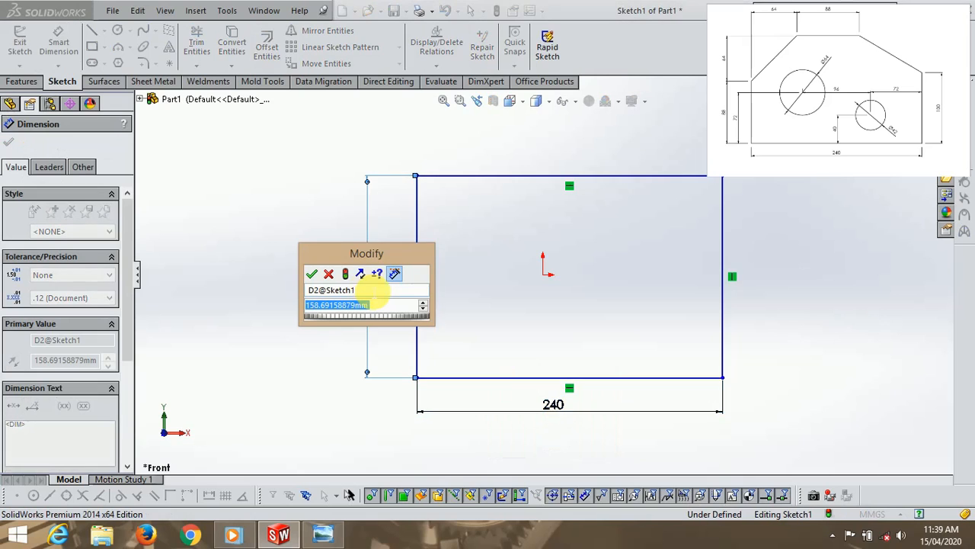
text(88+64)
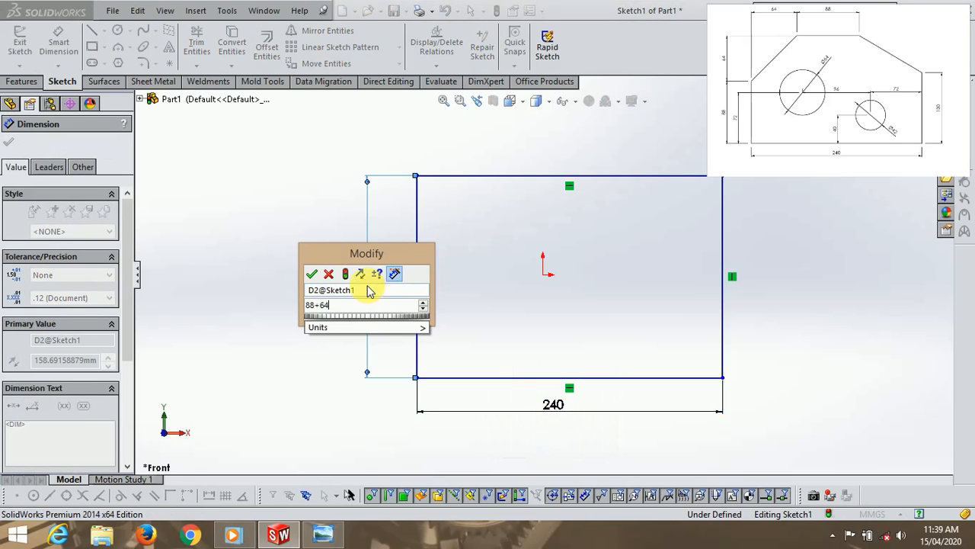
key(Return)
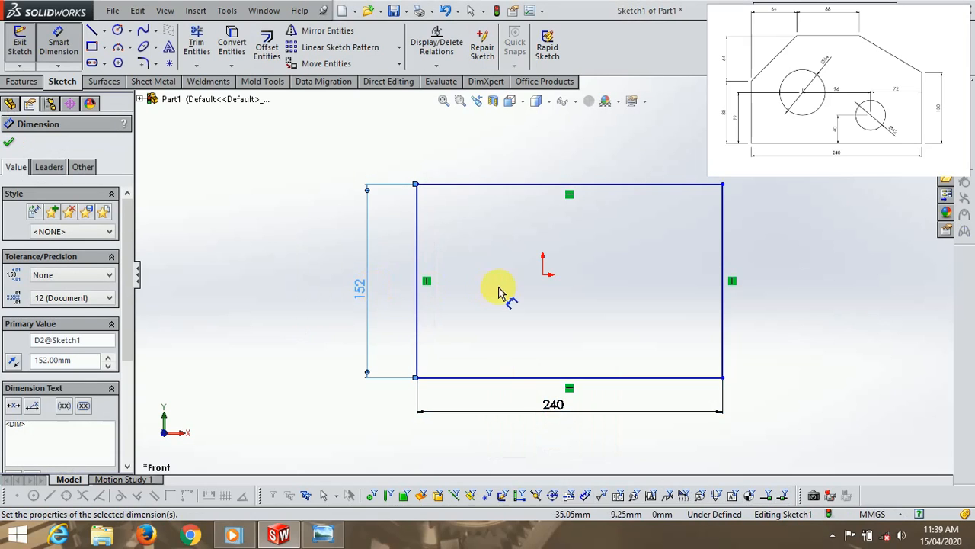
Centre the rectangle on the origin by dimensioning the origin 152/2 (76 mm) from the upper edge and 240/2 (120 mm) from the right edge
click(543, 278)
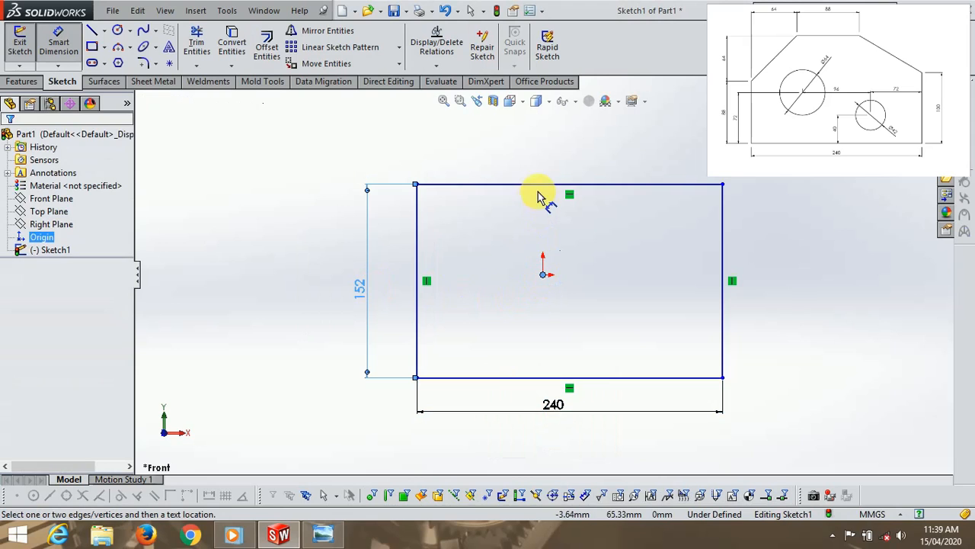
click(537, 187)
click(523, 233)
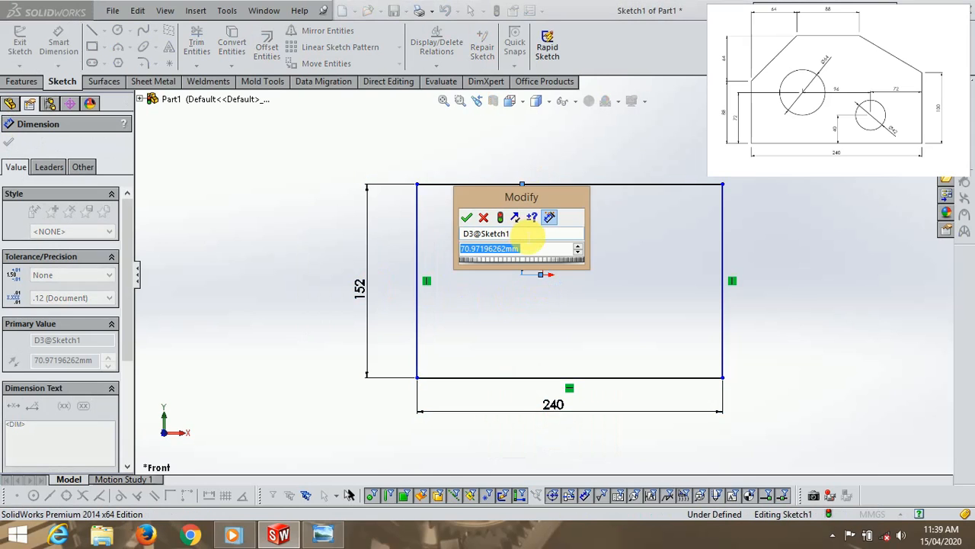
text(152/2)
key(Return)
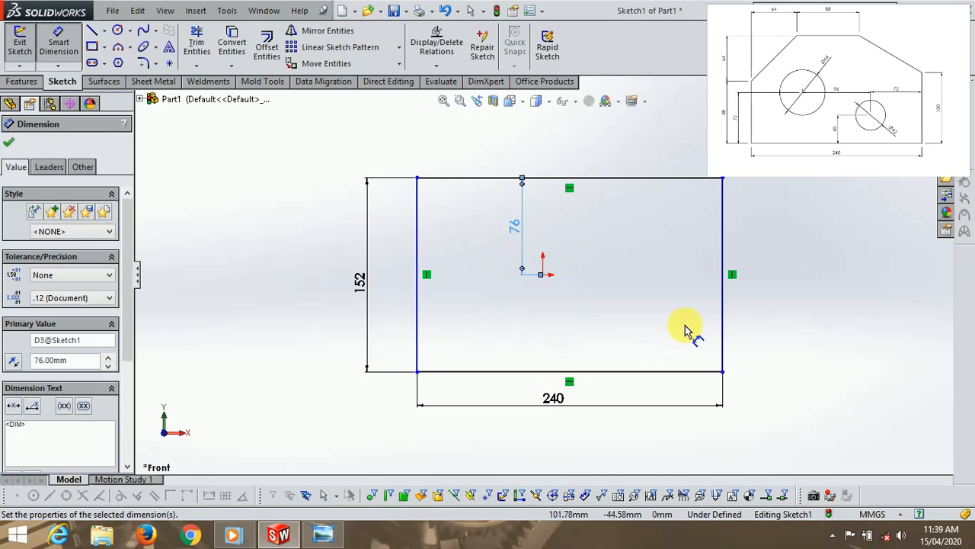
click(723, 337)
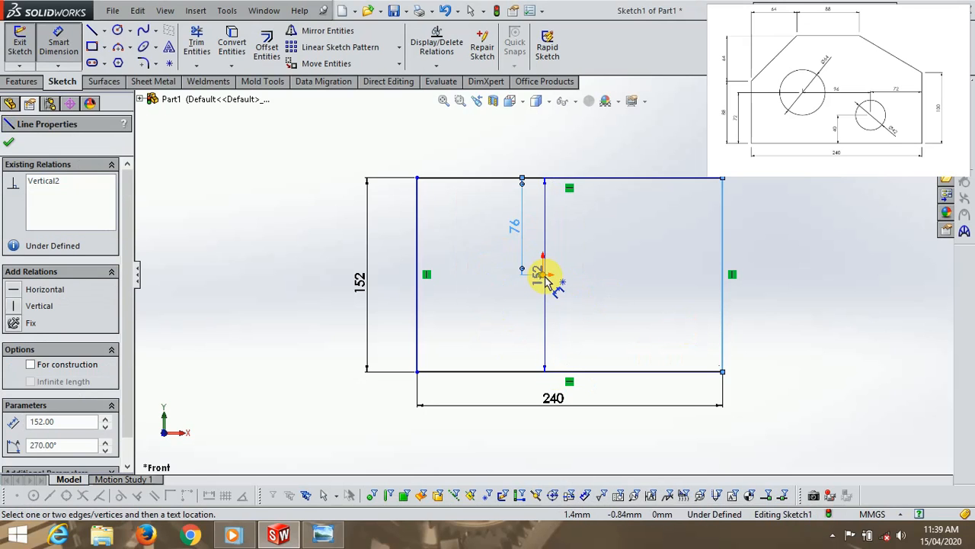
click(544, 276)
click(625, 316)
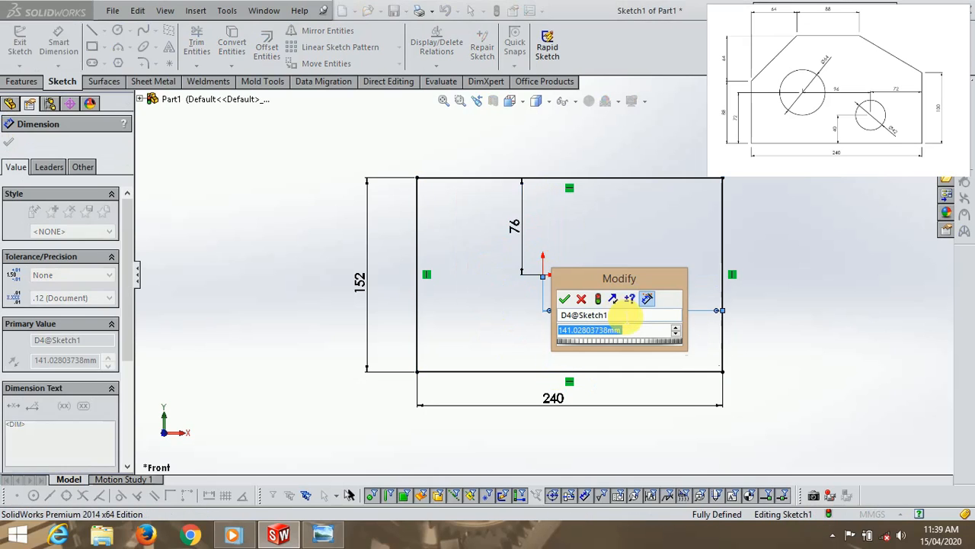
text(240/2)
key(Return)
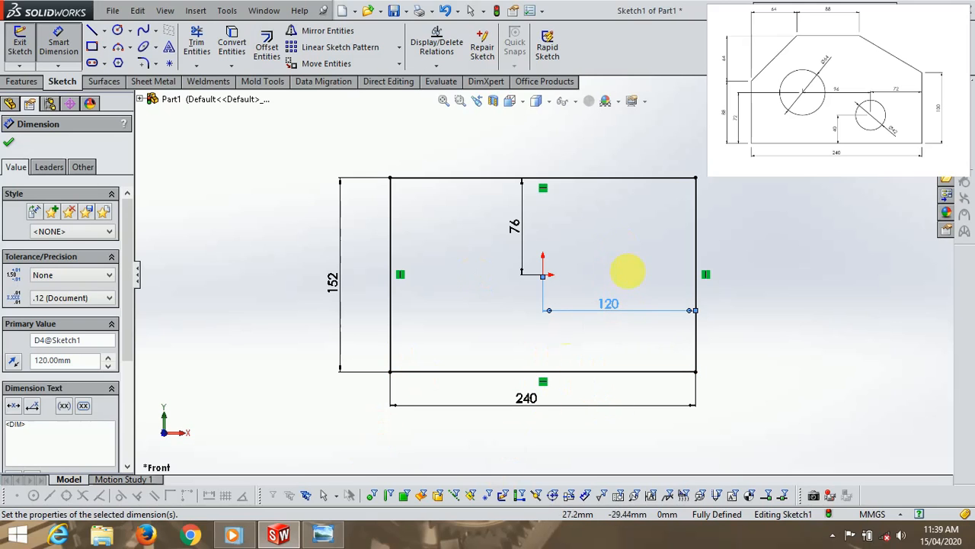
Switch to the Exercise - 2 drawing in Windows Photo Viewer, examine the part's dimensions, and return to the SolidWorks sketch
scroll(632, 274, down, 3)
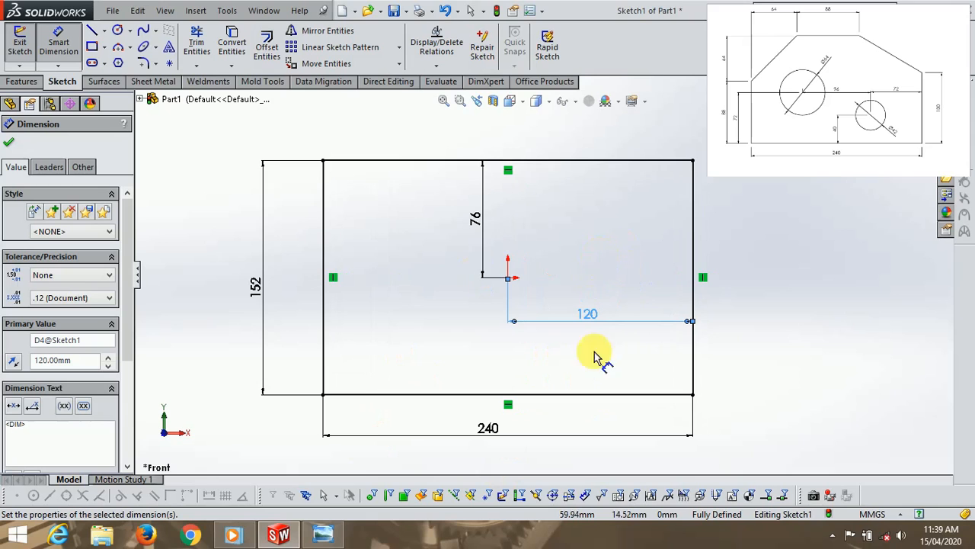
scroll(561, 348, down, 1)
scroll(659, 343, up, 2)
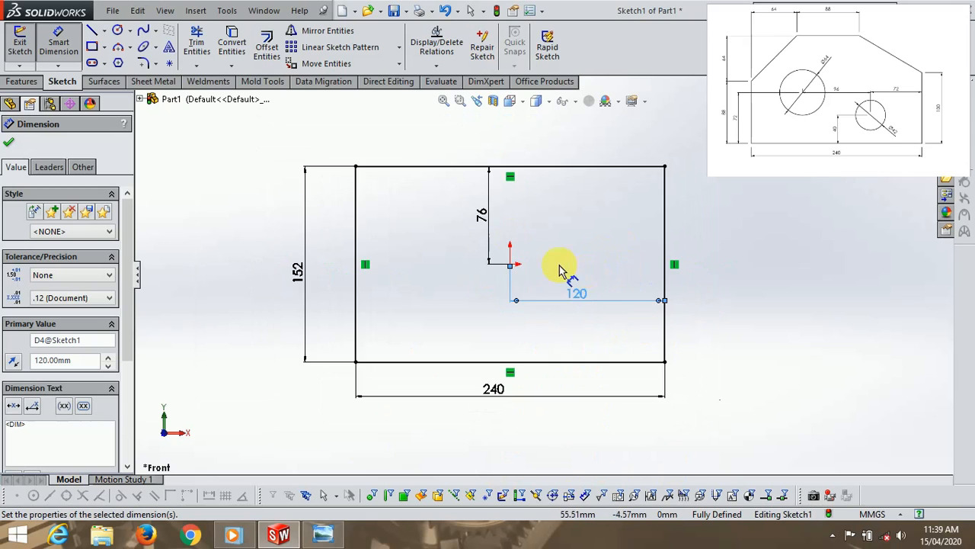
scroll(541, 250, down, 2)
scroll(542, 228, up, 1)
scroll(559, 211, down, 1)
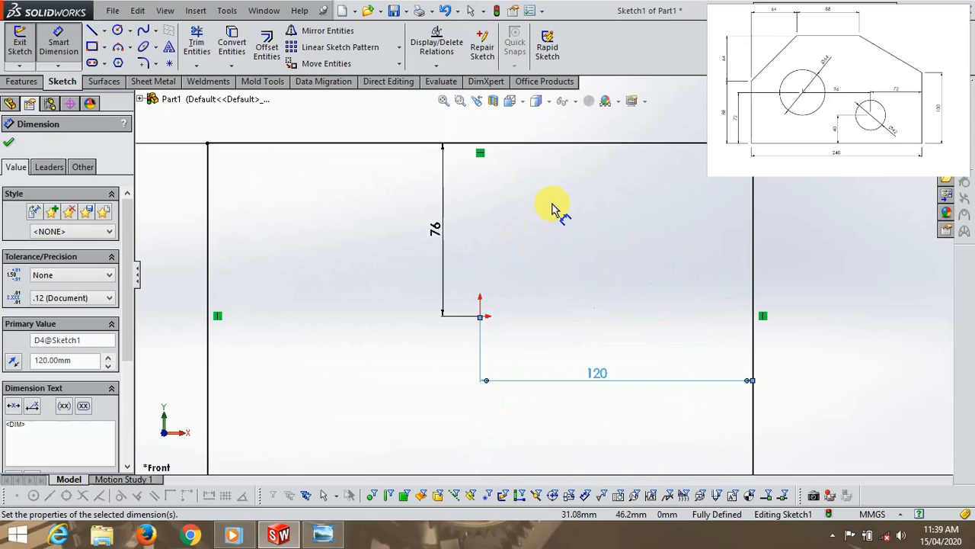
scroll(563, 213, up, 1)
click(324, 535)
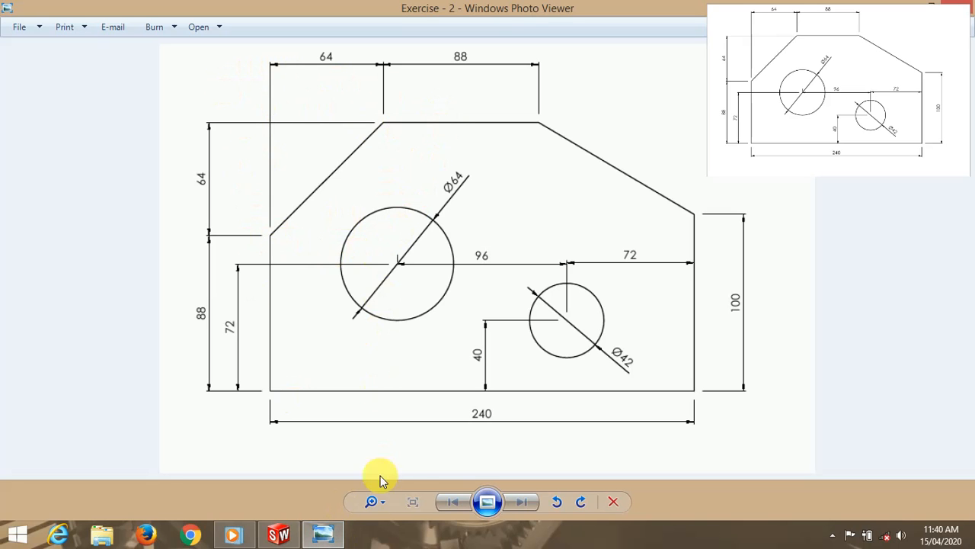
click(325, 532)
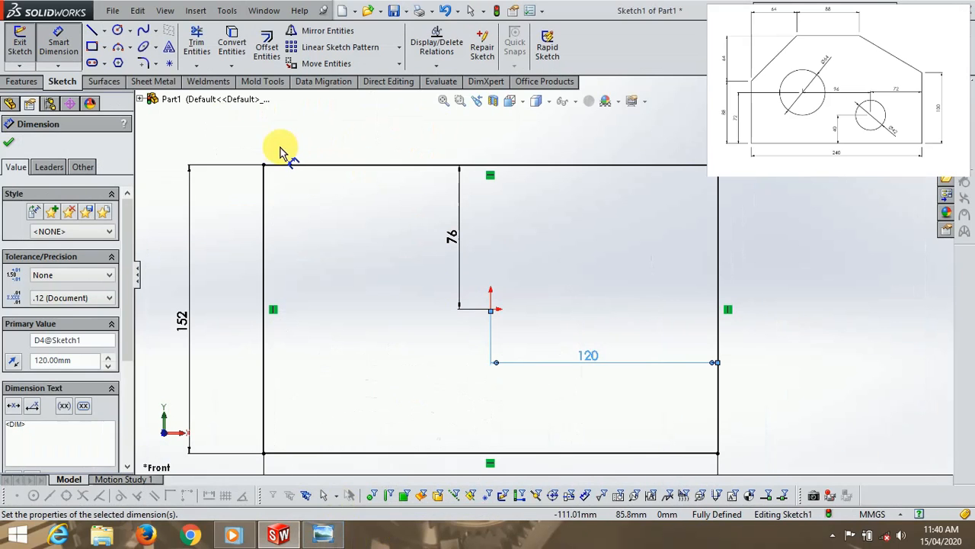
Sketch a diagonal line across the rectangle's upper-left corner, from about 61 mm along the upper edge to about 55 mm down the left edge
scroll(276, 149, down, 2)
click(91, 33)
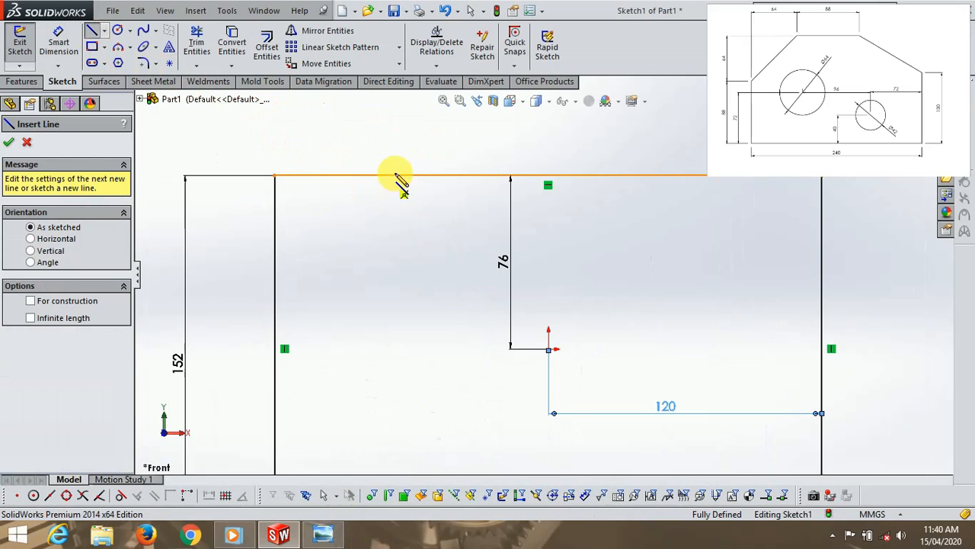
click(413, 177)
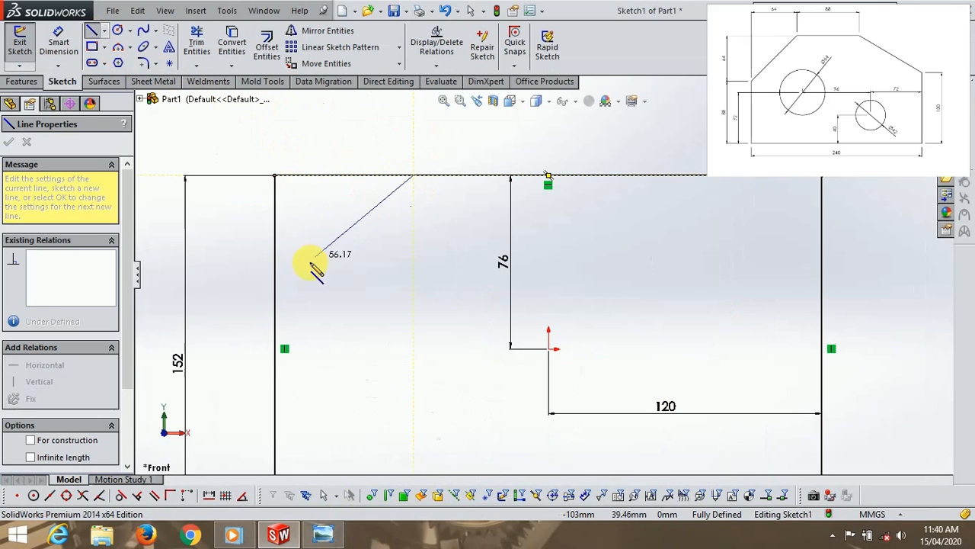
click(276, 300)
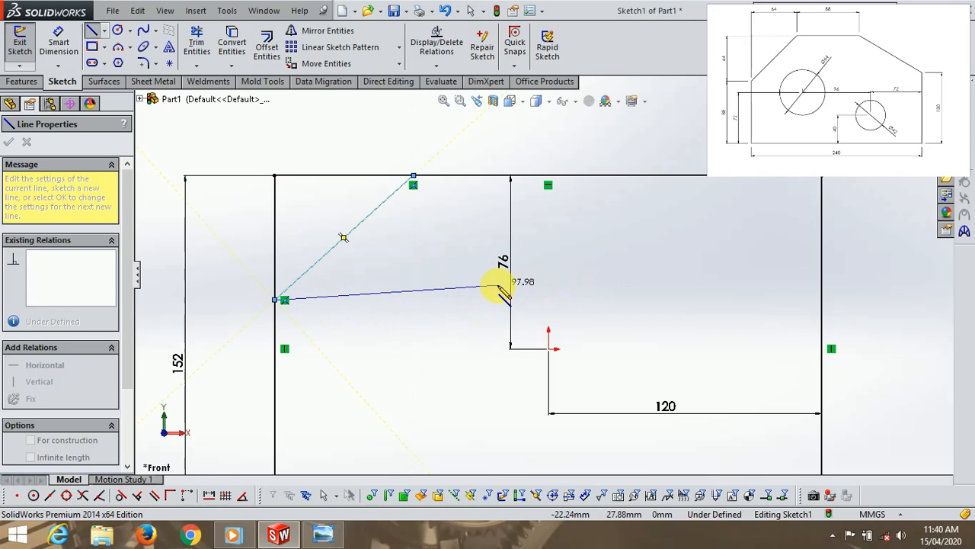
key(Escape)
Dimension the horizontal distance from the rectangle's upper-left corner to the diagonal line's upper endpoint as 64 mm
scroll(228, 95, down, 2)
click(58, 42)
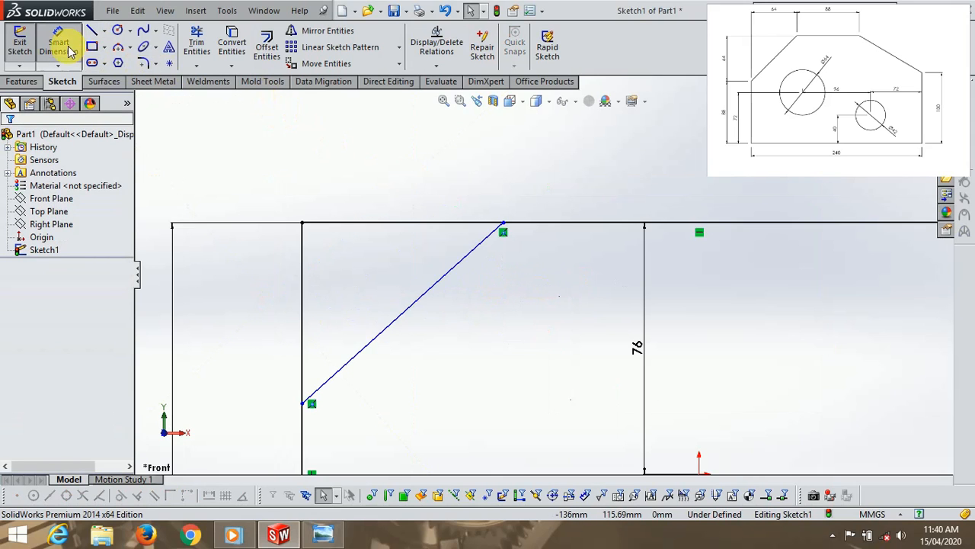
click(505, 226)
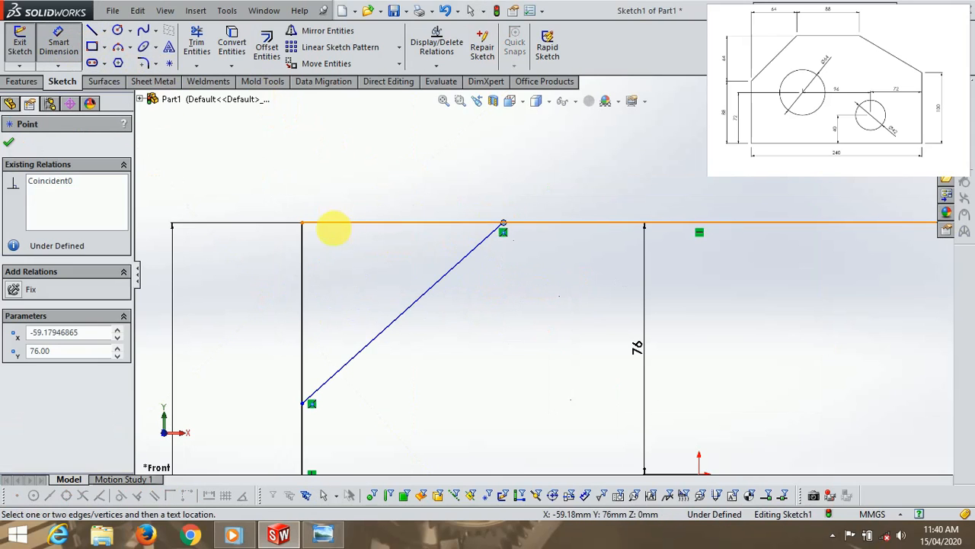
click(304, 239)
click(378, 168)
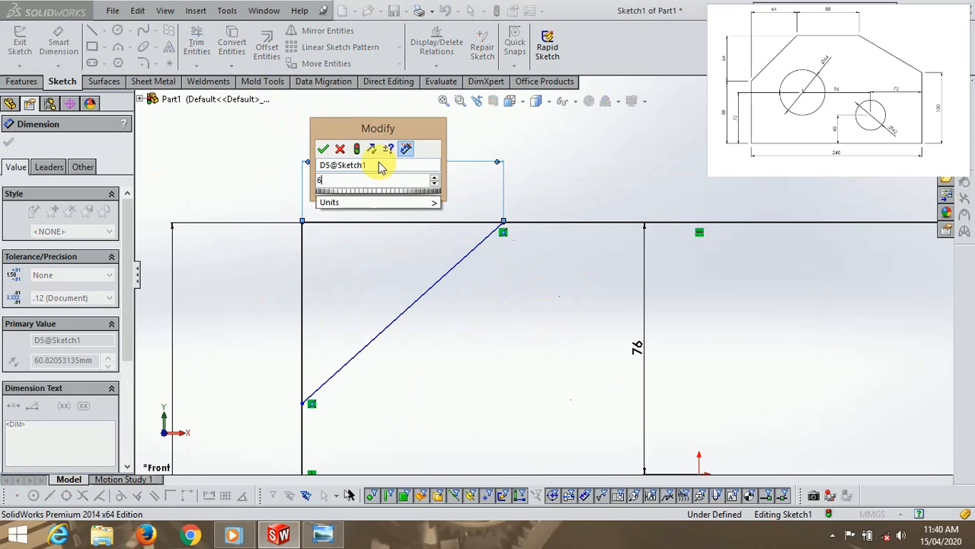
text(64.0)
key(Return)
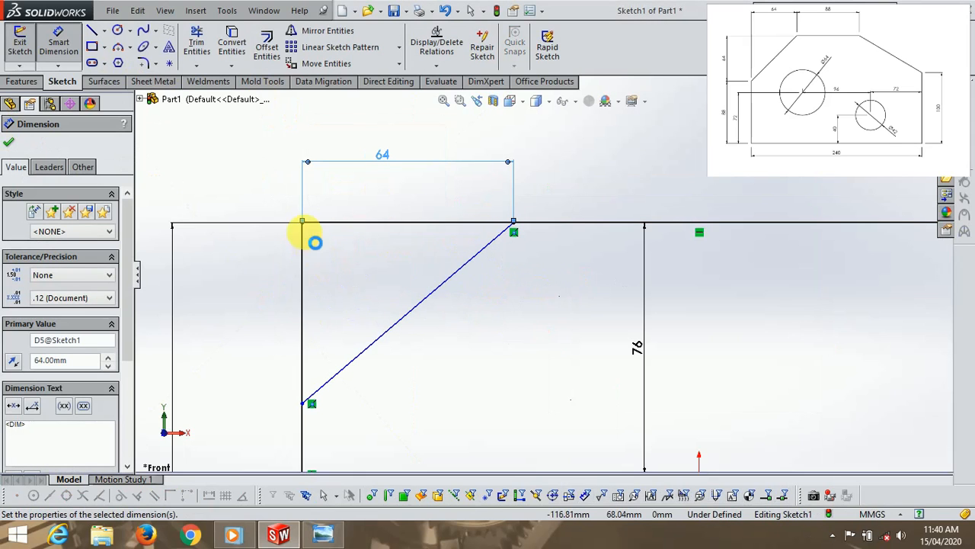
Dimension the vertical distance from the upper-left corner down to the diagonal line's lower endpoint as 64 mm
click(302, 223)
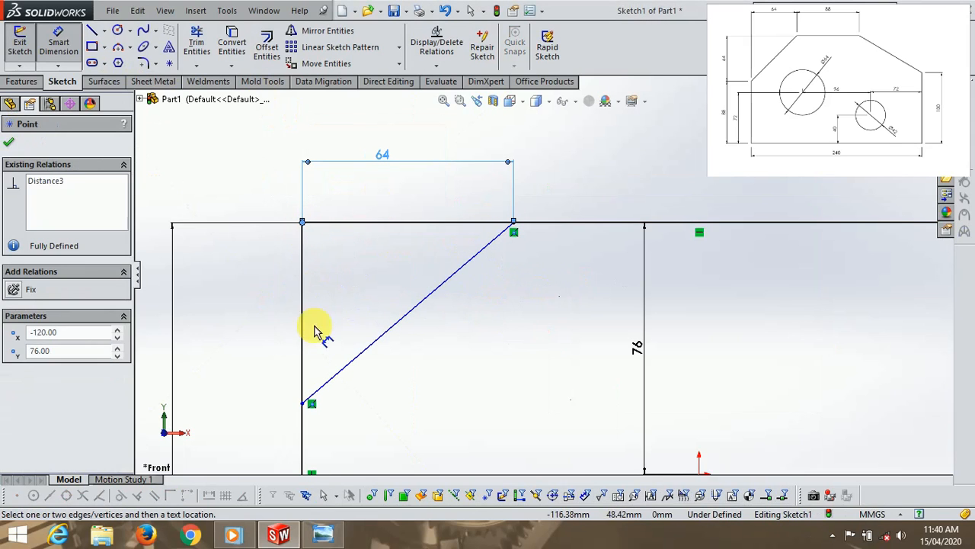
click(303, 404)
click(257, 339)
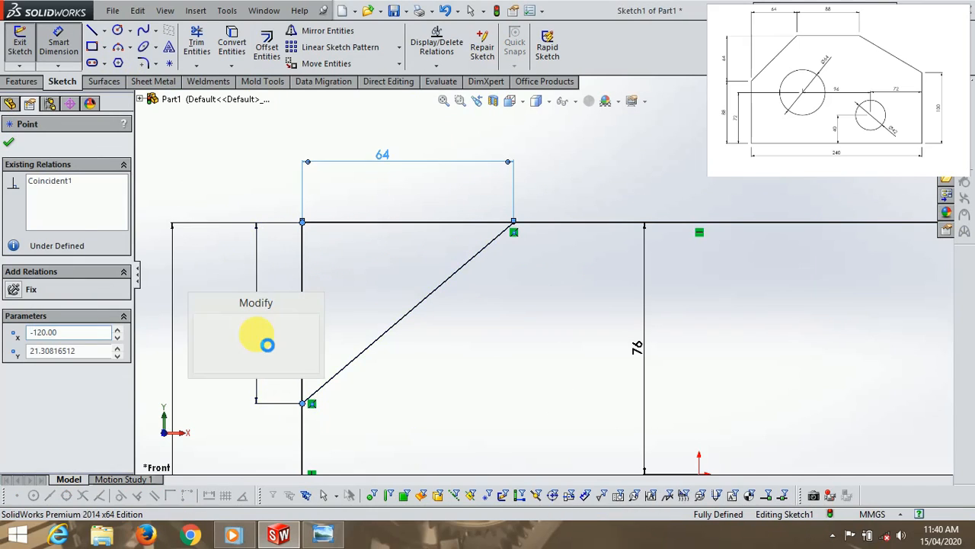
text(64)
key(Return)
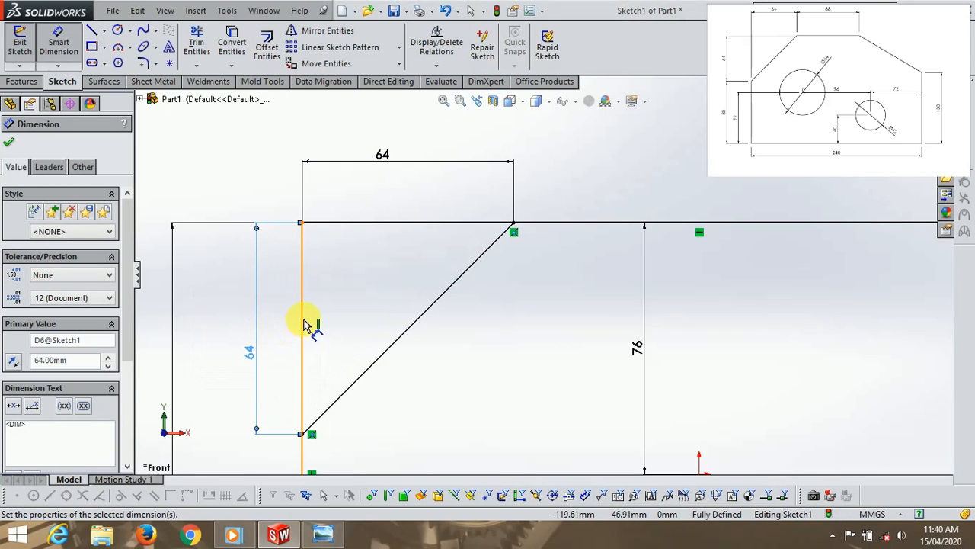
scroll(576, 278, up, 3)
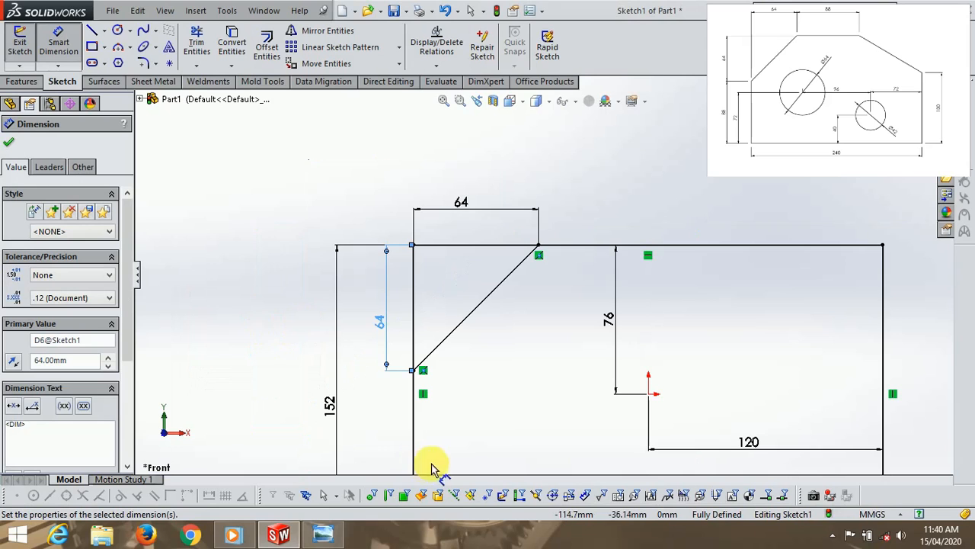
Check the drawing in Windows Photo Viewer and sketch a diagonal across the rectangle's upper-right corner, about 84 mm along the top and 69 mm down
click(333, 538)
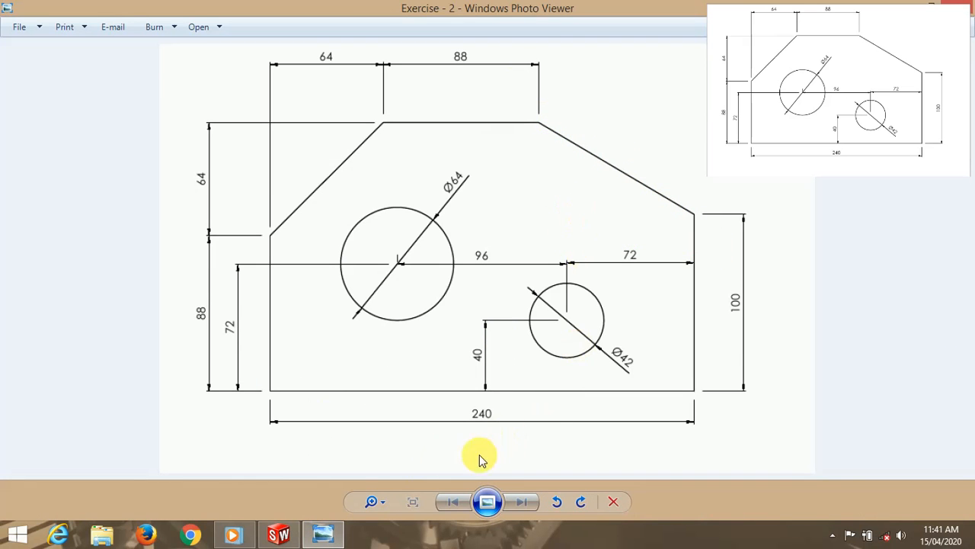
click(280, 536)
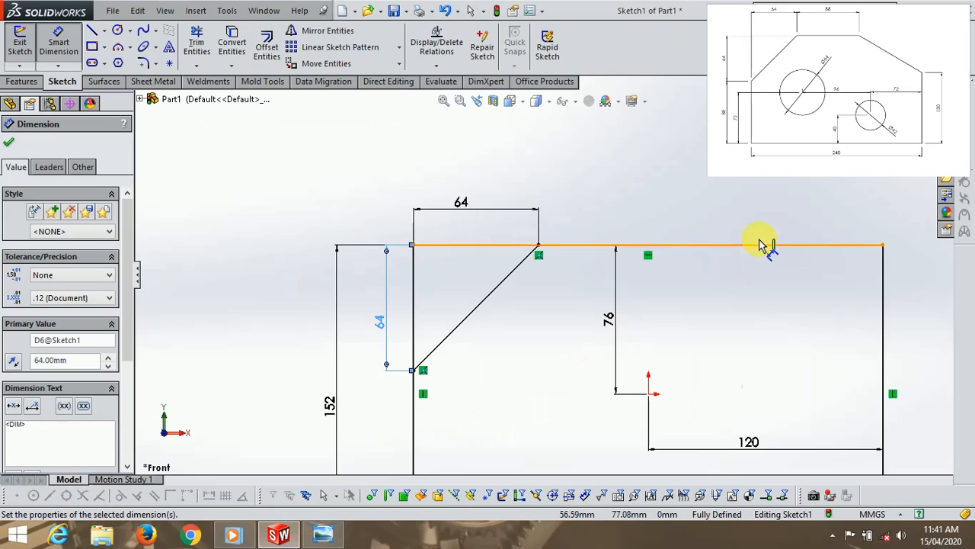
scroll(800, 316, down, 2)
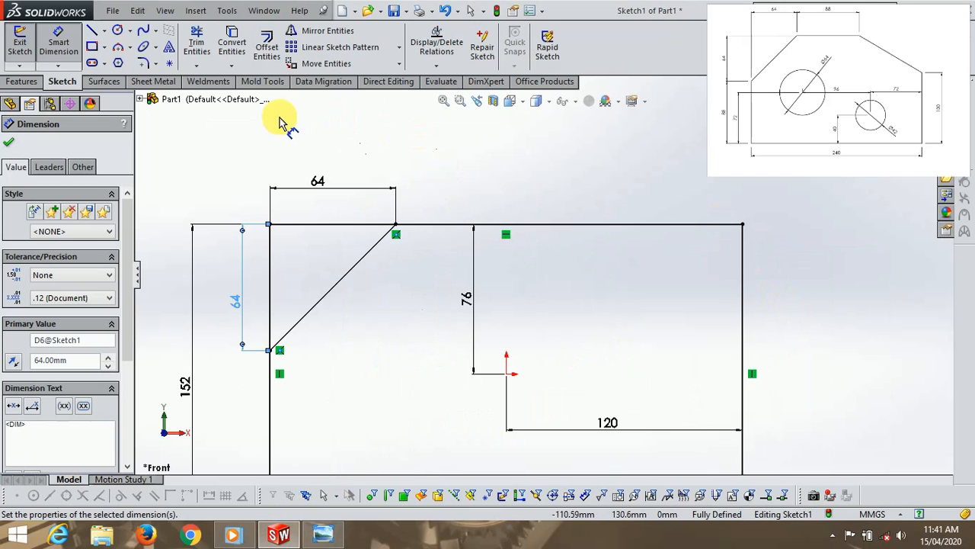
click(90, 33)
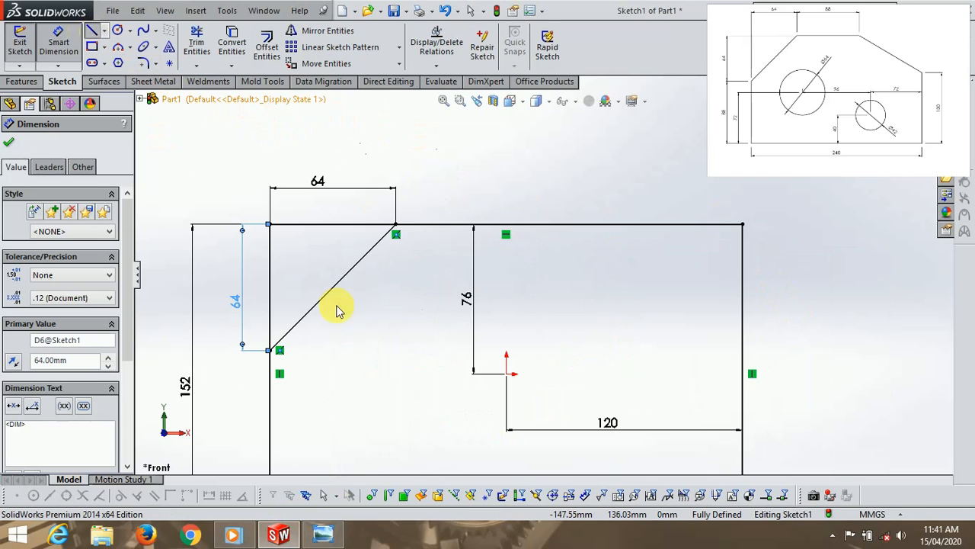
click(745, 364)
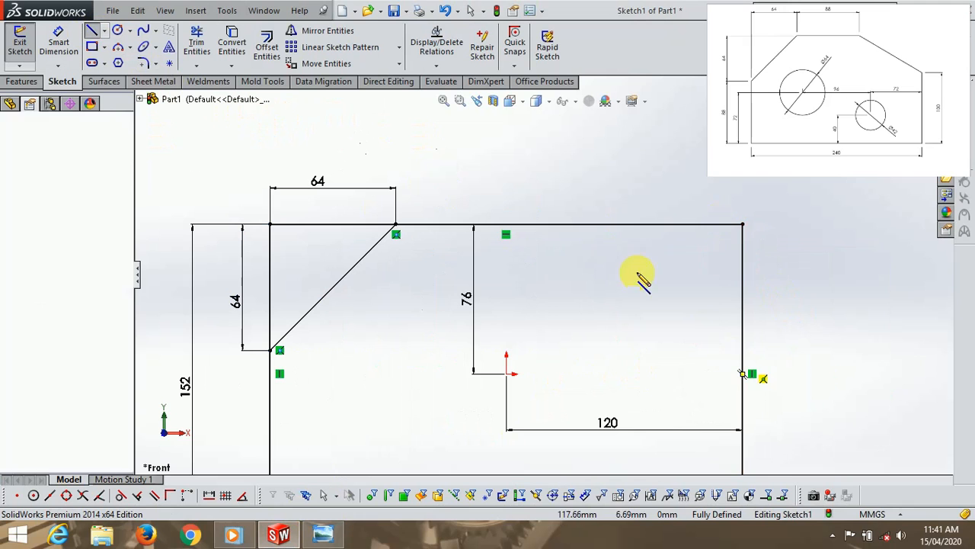
click(577, 224)
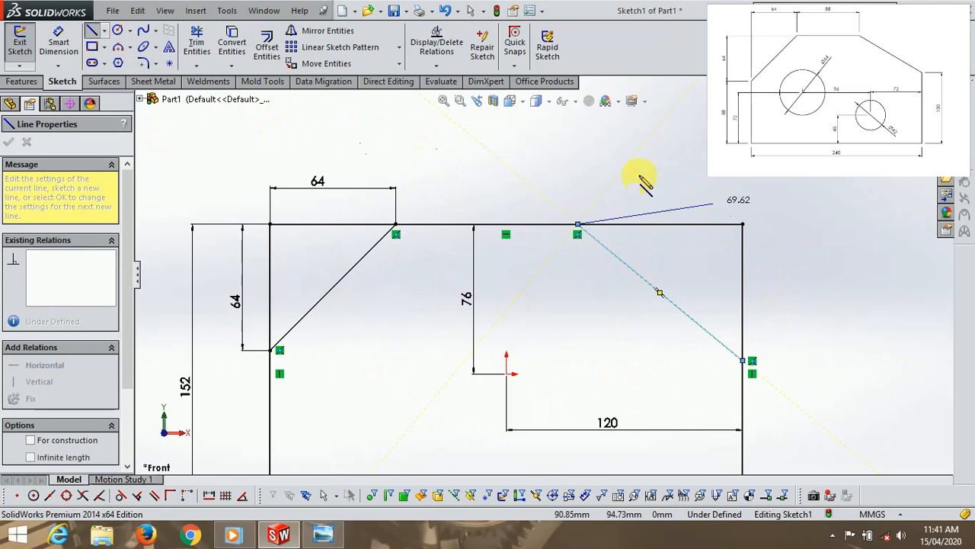
Dimension the vertical distance from the rectangle's lower-right corner up to the right diagonal's lower endpoint as 100 mm
click(58, 44)
scroll(540, 265, up, 3)
scroll(688, 428, down, 2)
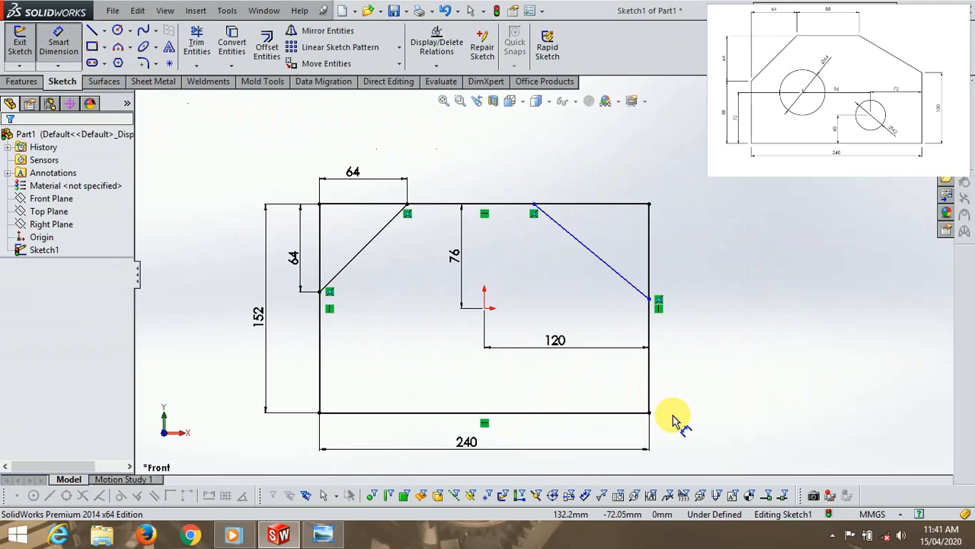
click(628, 405)
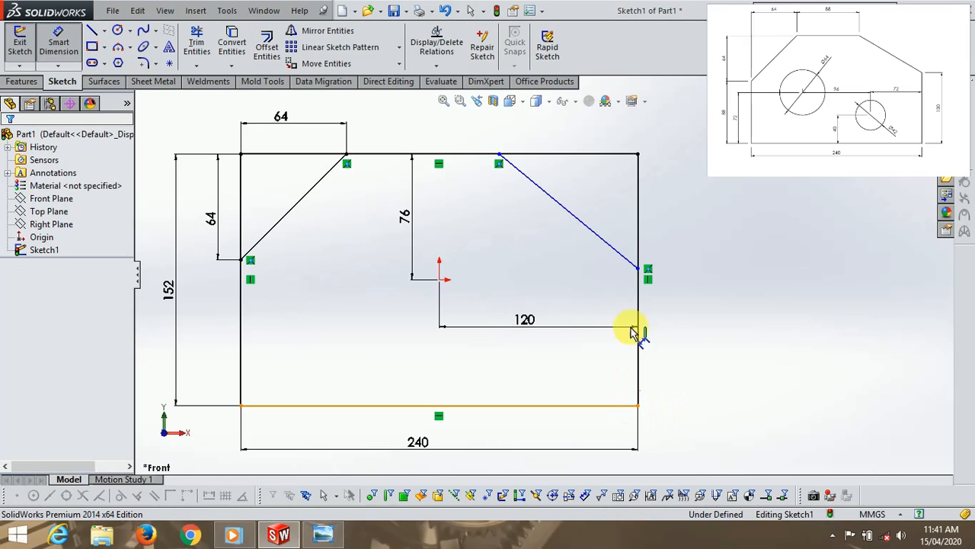
click(639, 269)
click(690, 352)
text(1)
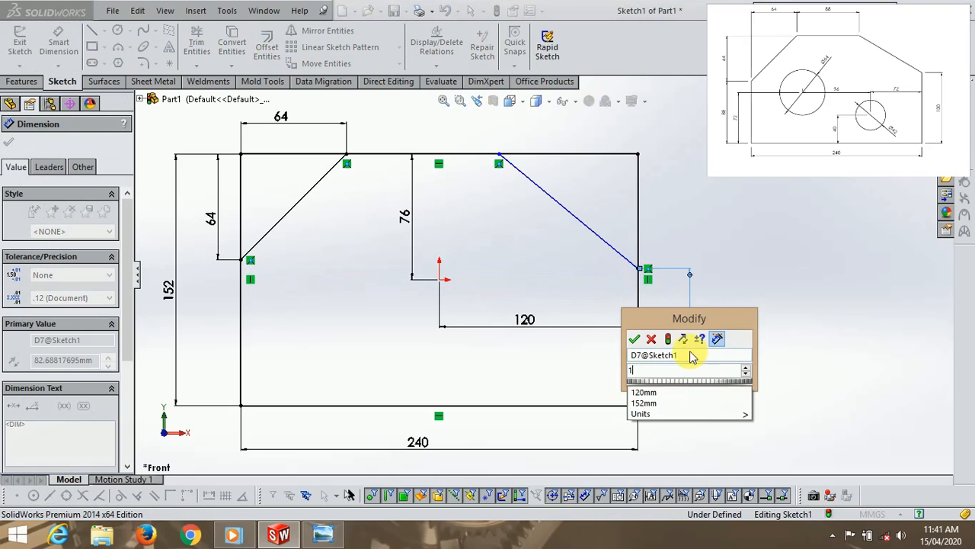
text(00)
key(Return)
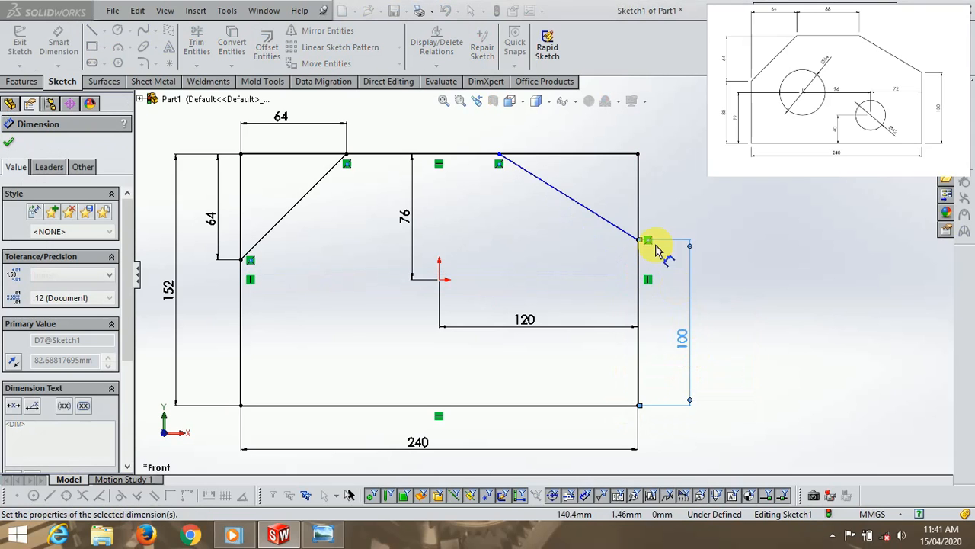
Dimension the horizontal distance between the upper endpoints of the two diagonal lines as 88 mm
click(500, 157)
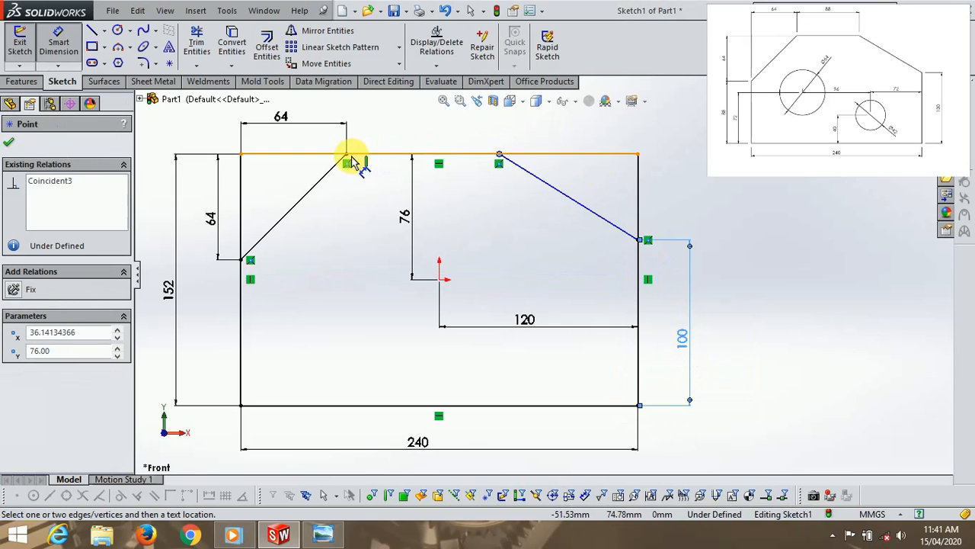
click(348, 159)
click(422, 122)
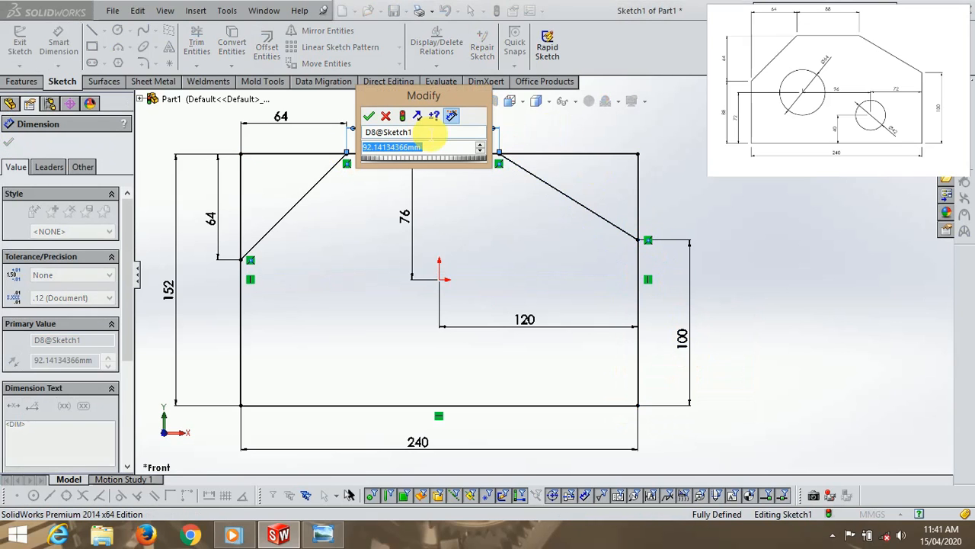
text(88.0)
key(Return)
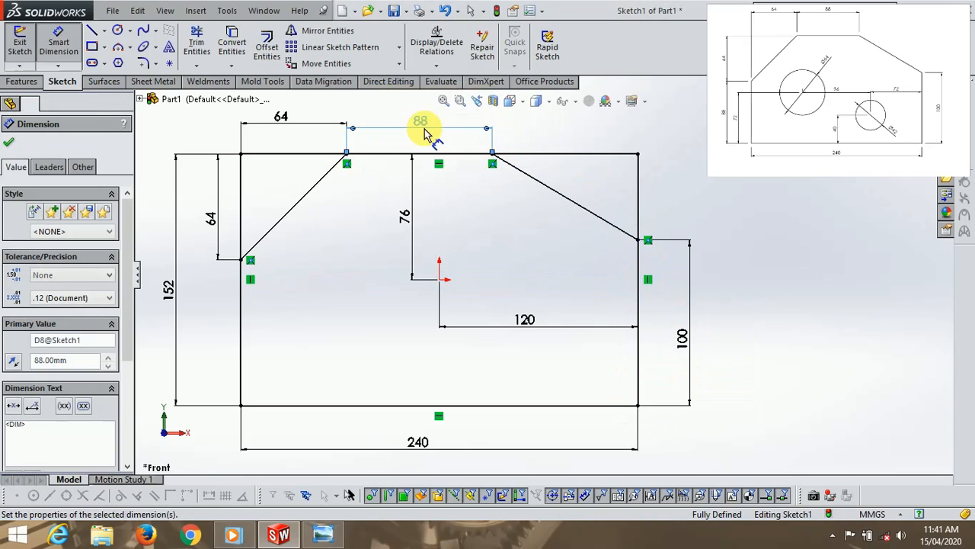
Check the drawing in Windows Photo Viewer and sketch a circle of about 21 mm radius, centred about 44 mm right of and 26 mm below the origin
click(326, 536)
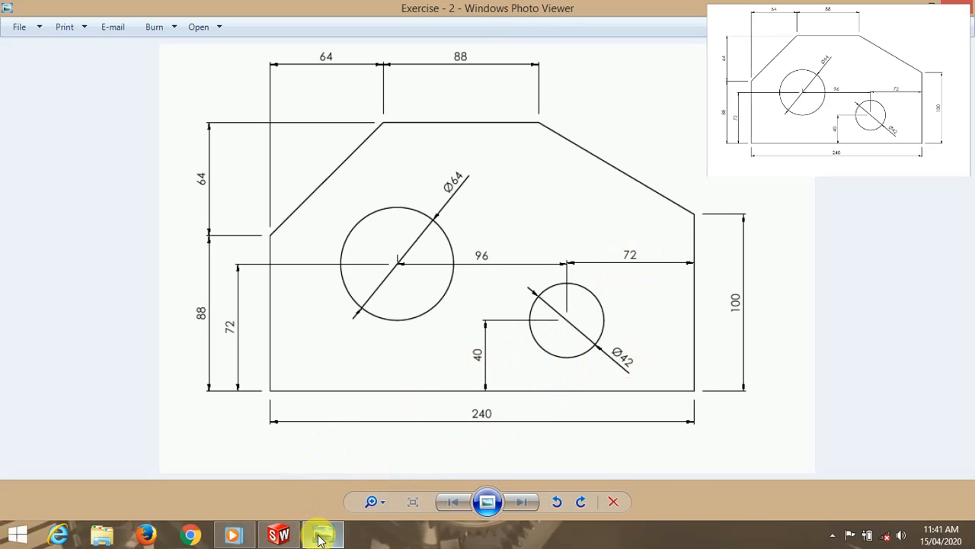
click(279, 535)
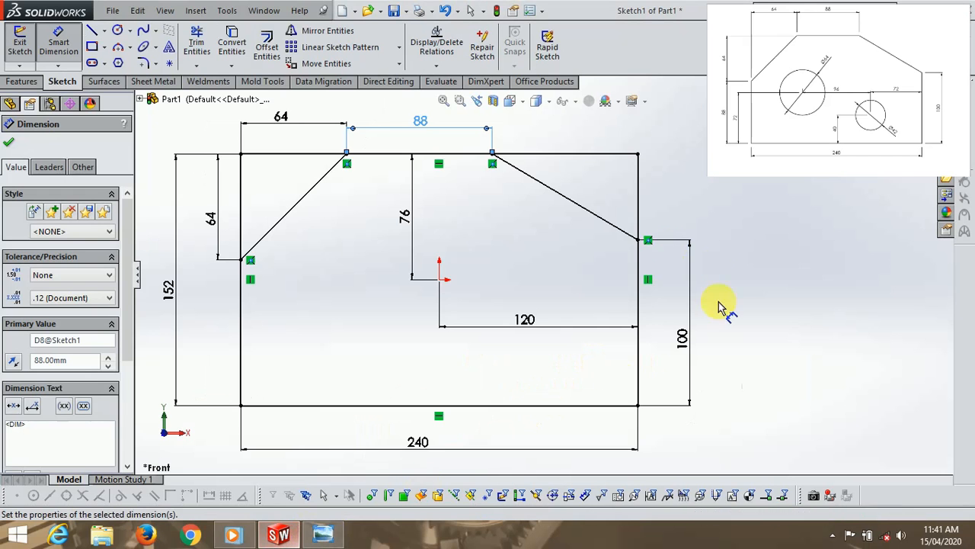
click(118, 34)
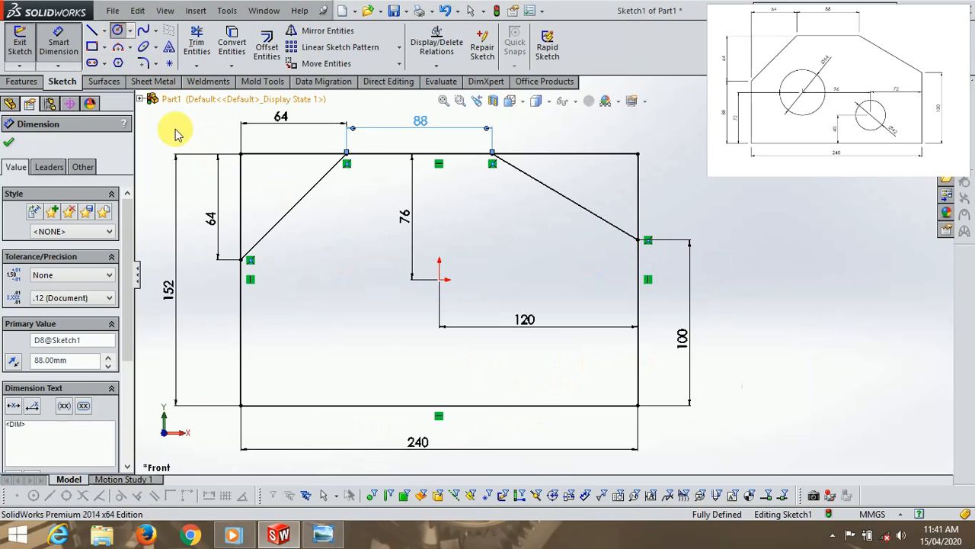
click(513, 322)
click(534, 349)
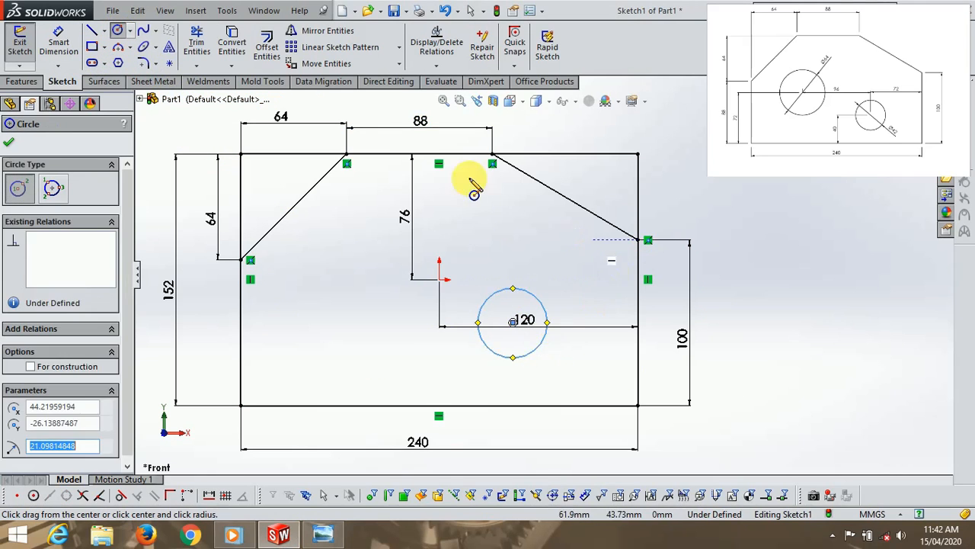
Dimension the diameter of the circle at the lower right of the origin as 42 mm
click(58, 42)
click(538, 347)
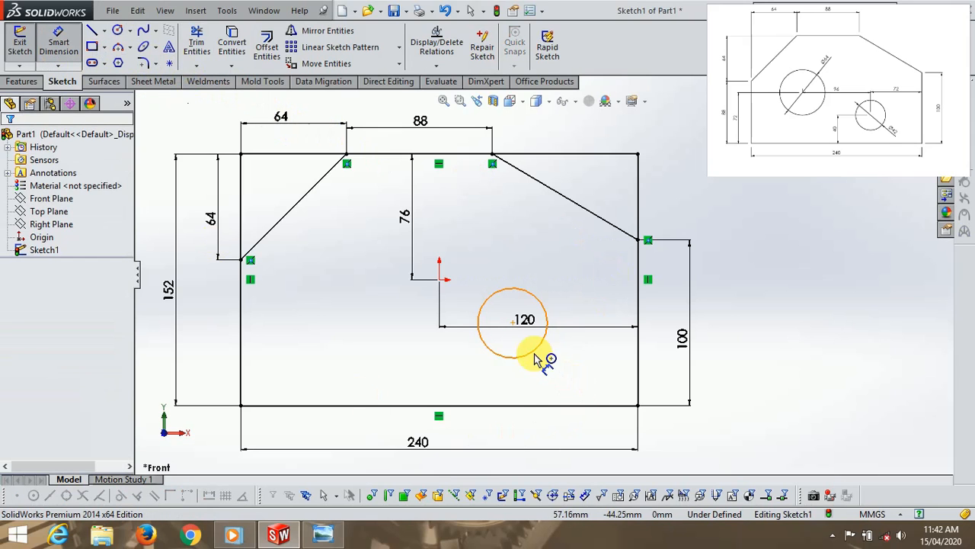
click(572, 368)
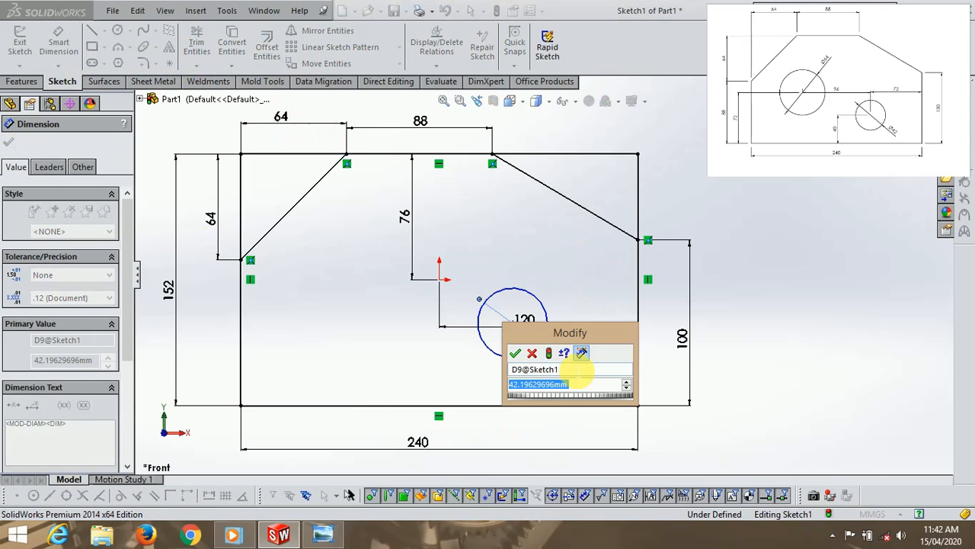
text(42)
key(Return)
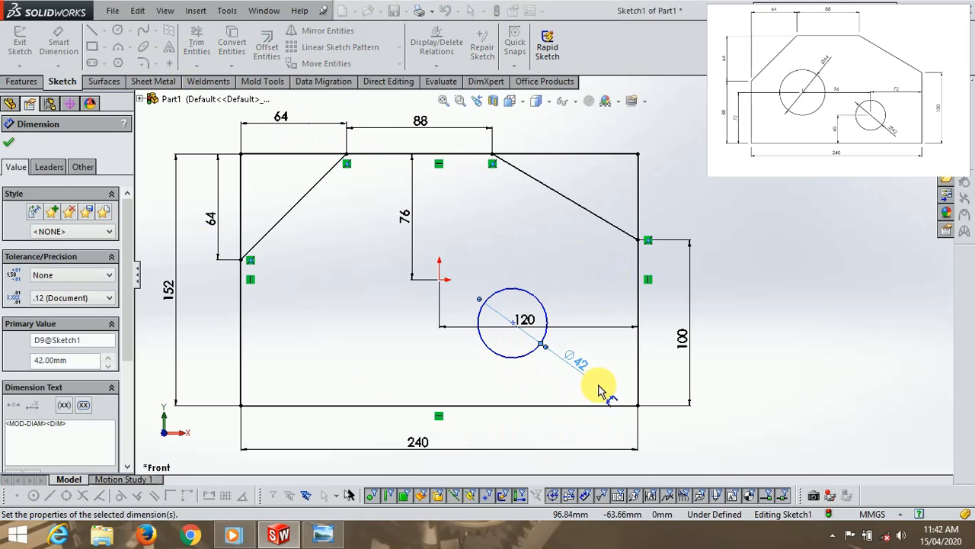
Check the hole position in the Windows Photo Viewer drawing and dimension the 42 mm circle's centre 72 mm from the rectangle's right edge
click(325, 535)
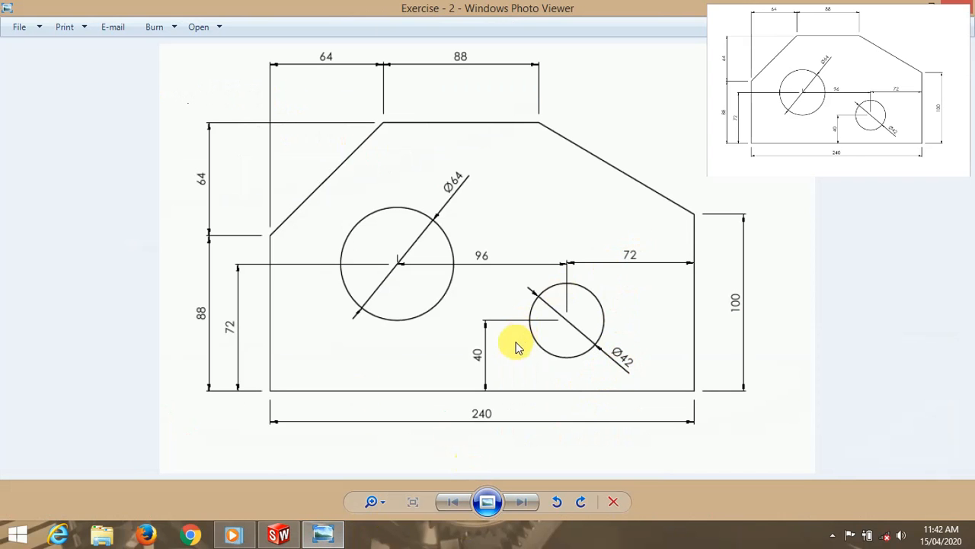
click(279, 533)
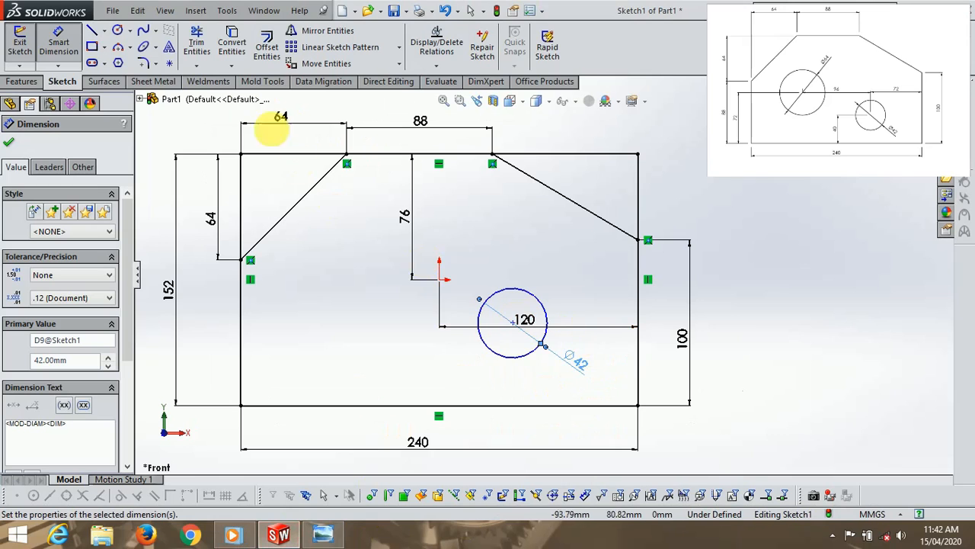
click(639, 312)
click(515, 323)
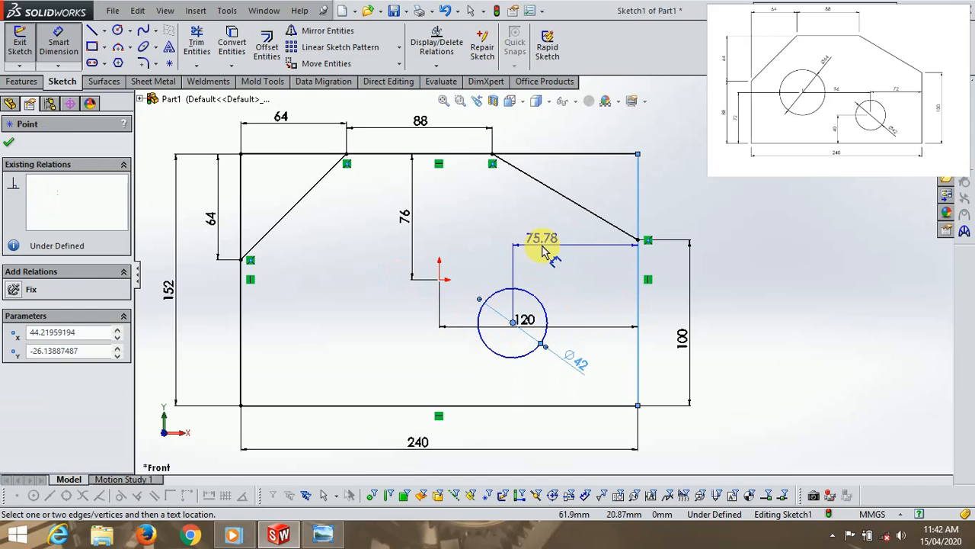
click(554, 264)
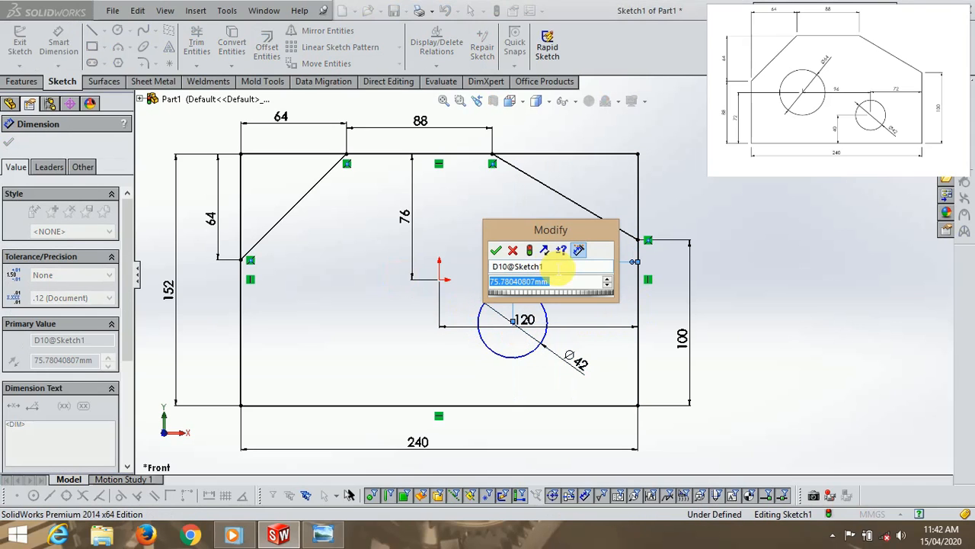
text(72)
key(Return)
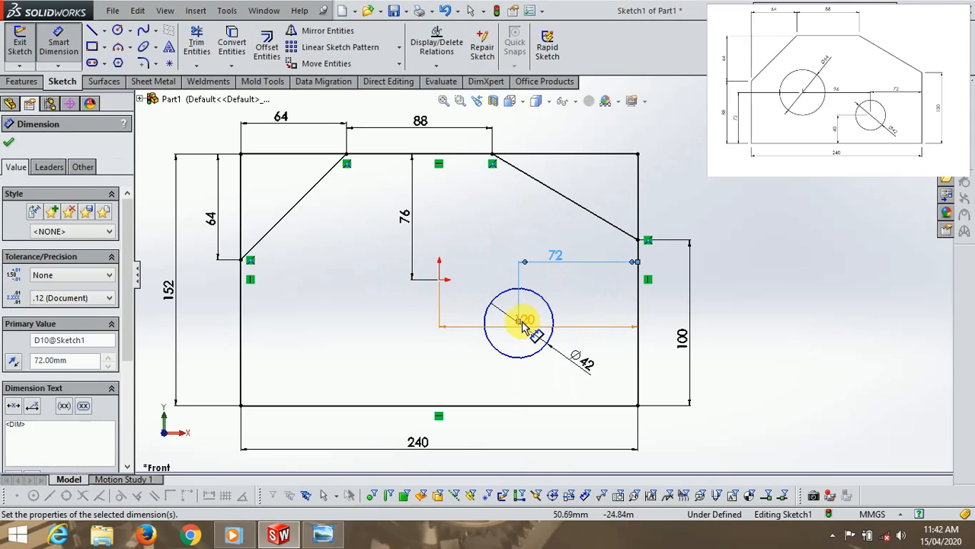
Dimension the vertical distance from the rectangle's bottom edge to the 42 mm circle's centre as 40 mm
click(519, 407)
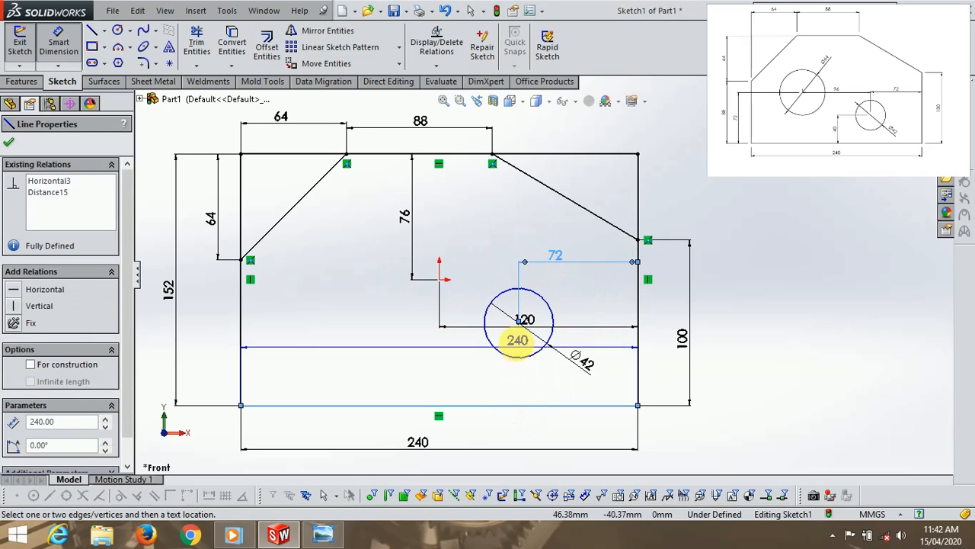
click(518, 321)
click(471, 369)
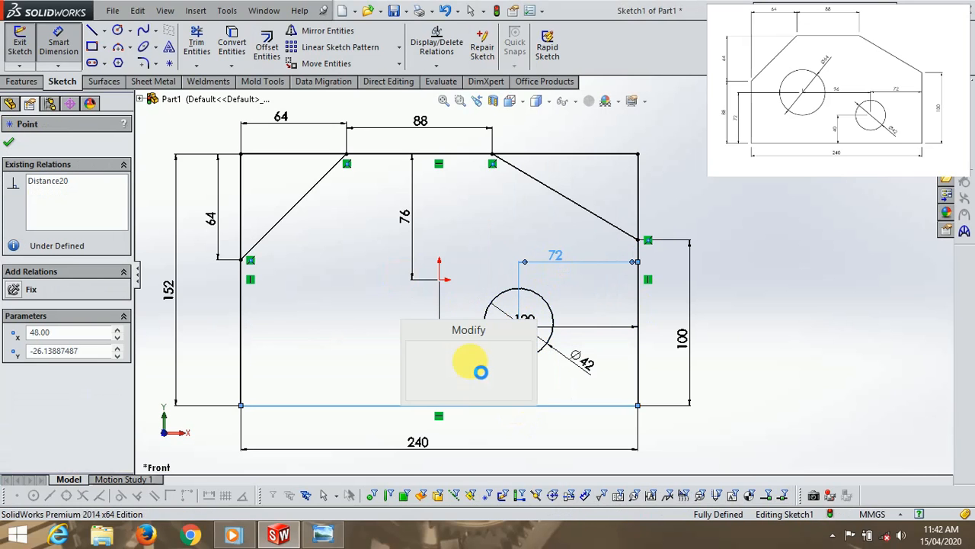
text(40.0)
key(Return)
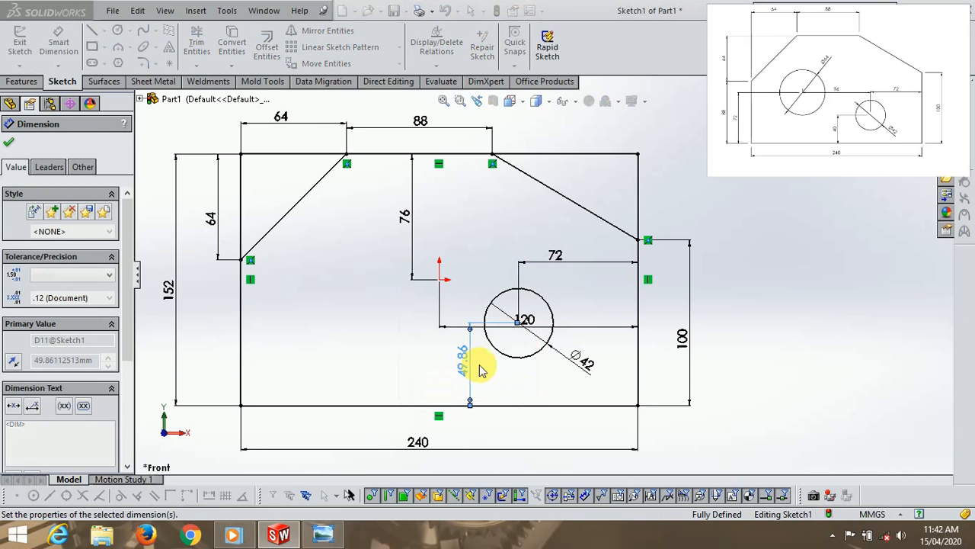
Sketch a second circle of about 24 mm radius, centred about 52 mm left of and 11 mm below the origin
click(116, 30)
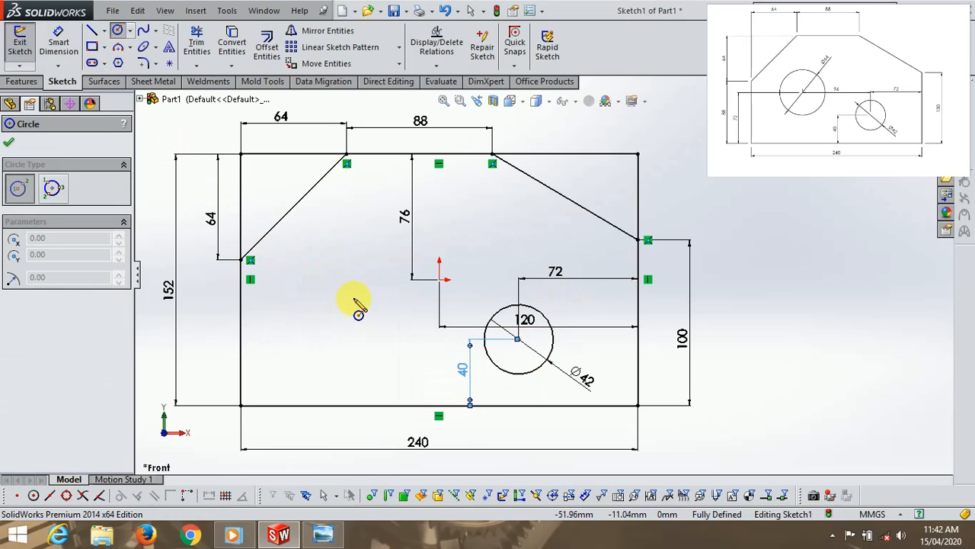
click(355, 297)
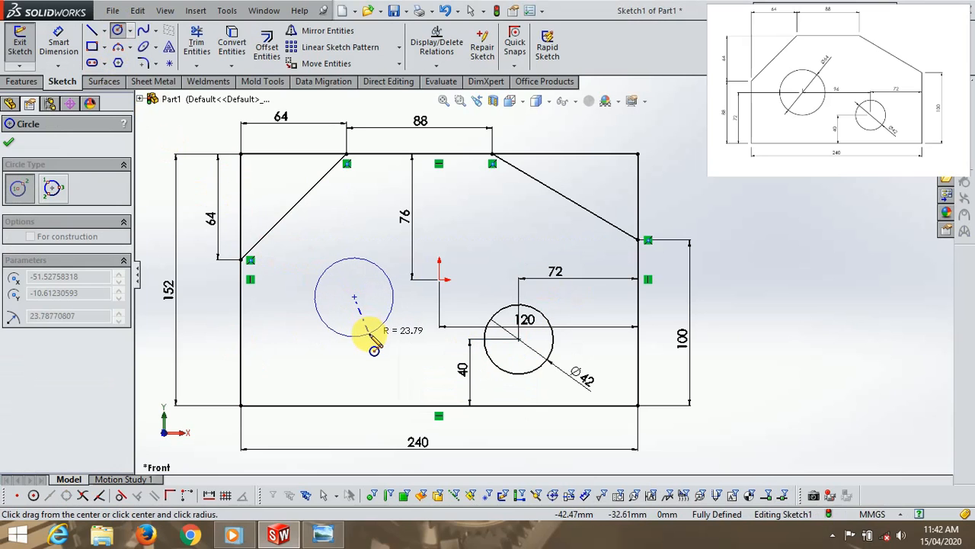
click(376, 352)
Check the larger hole's size in the Windows Photo Viewer drawing and dimension the left circle's diameter as 64 mm
click(323, 535)
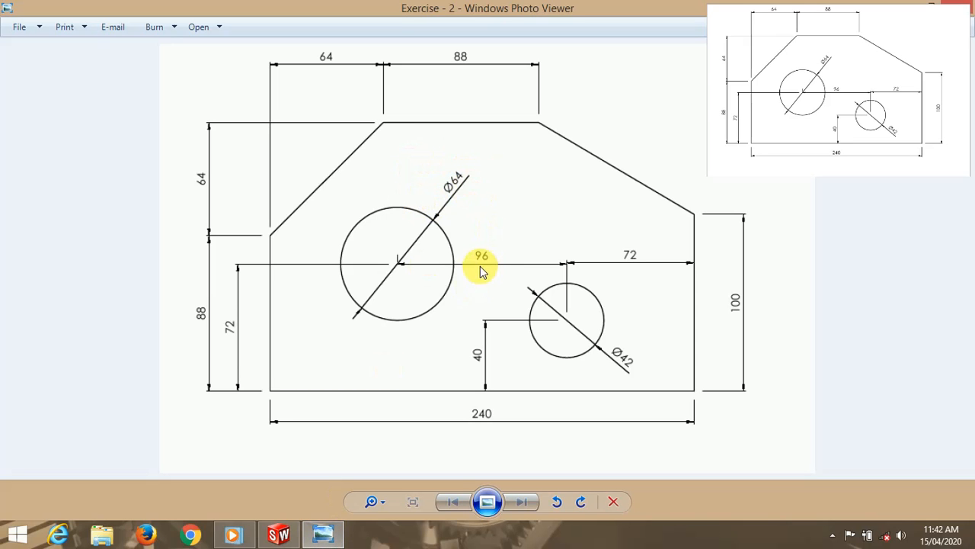
click(296, 537)
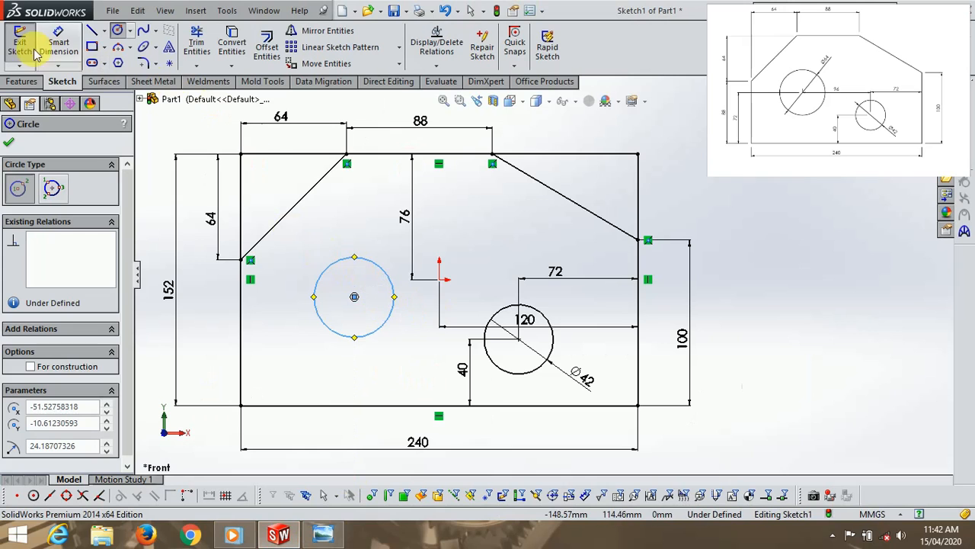
click(54, 39)
click(328, 267)
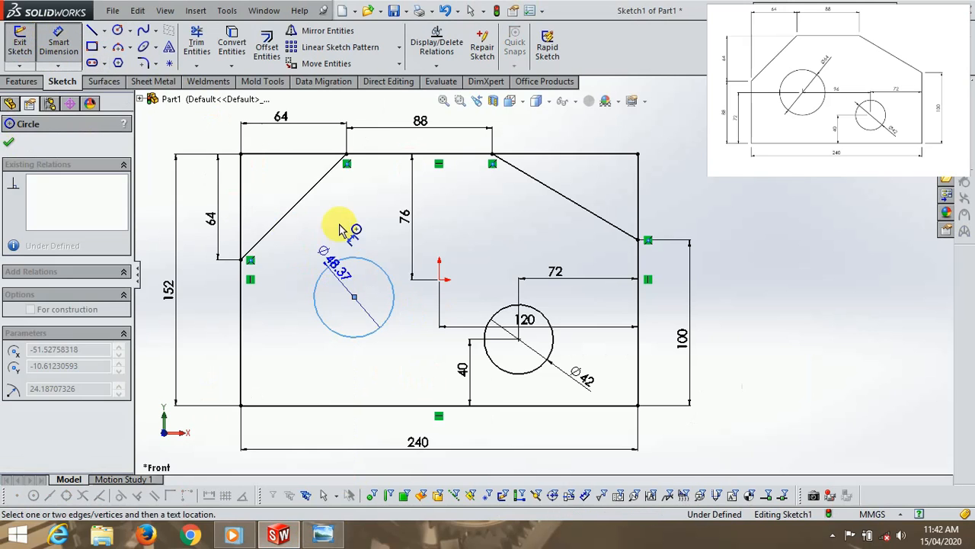
click(339, 218)
text(64.0)
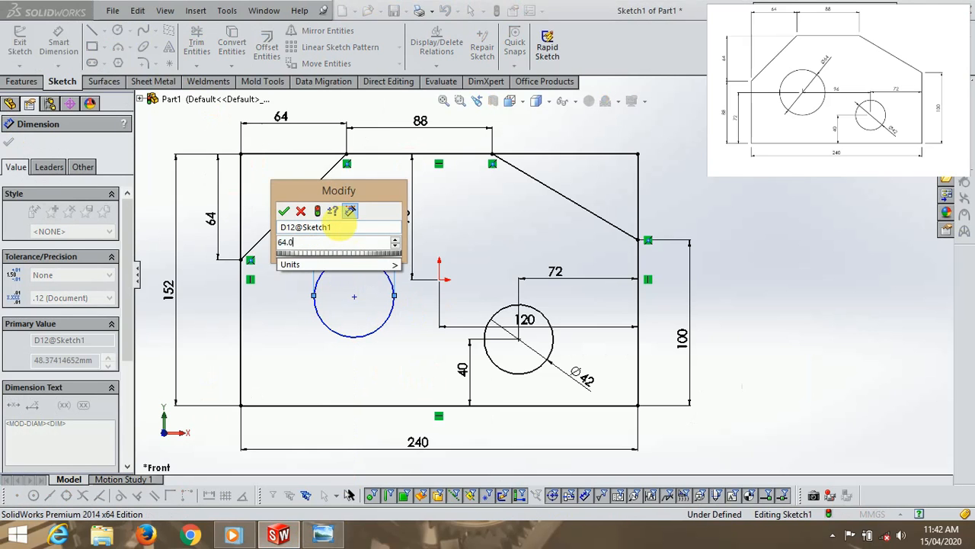
key(Return)
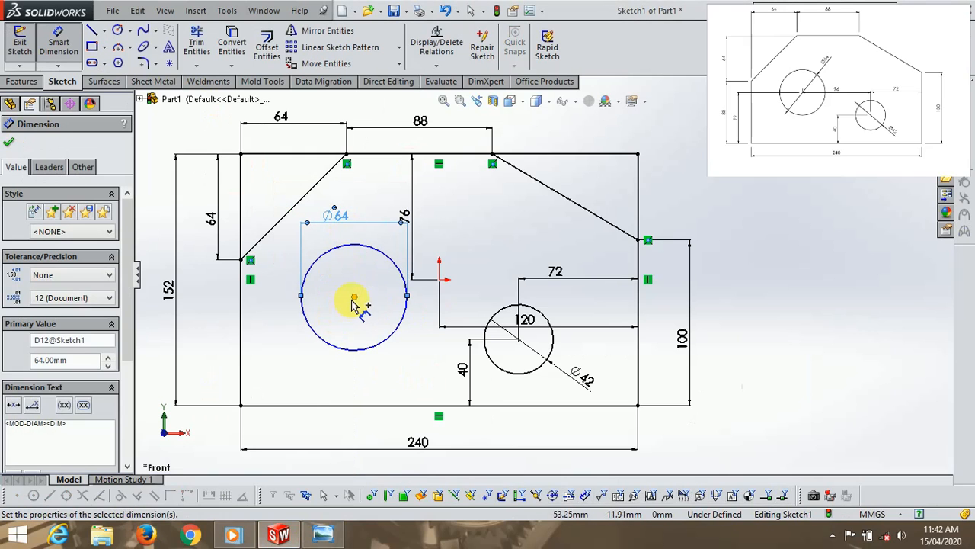
Dimension the horizontal distance between the centres of the 64 mm and 42 mm circles as 96 mm
click(354, 297)
click(519, 340)
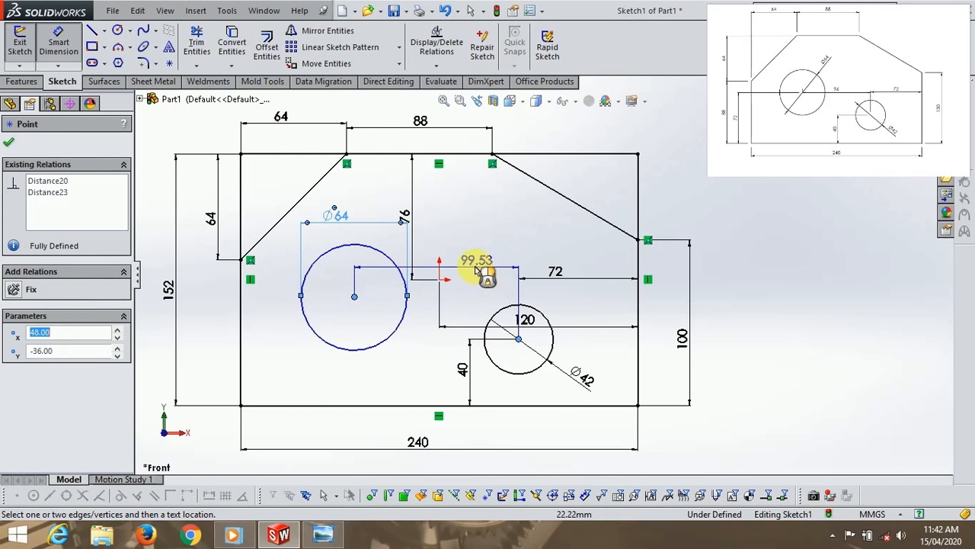
click(472, 263)
text(96)
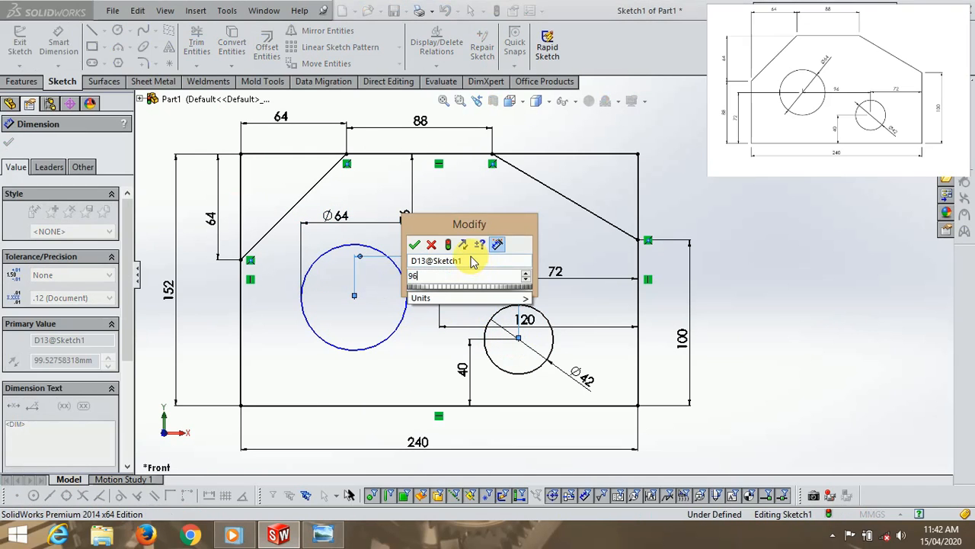
key(Return)
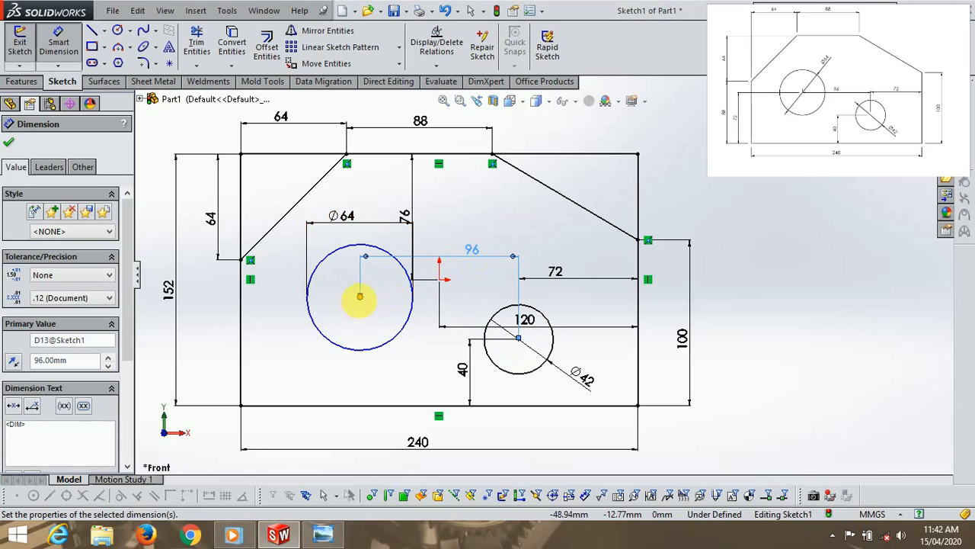
Dimension the vertical distance from the rectangle's bottom edge to the 64 mm circle's centre as 72 mm
click(359, 297)
click(354, 408)
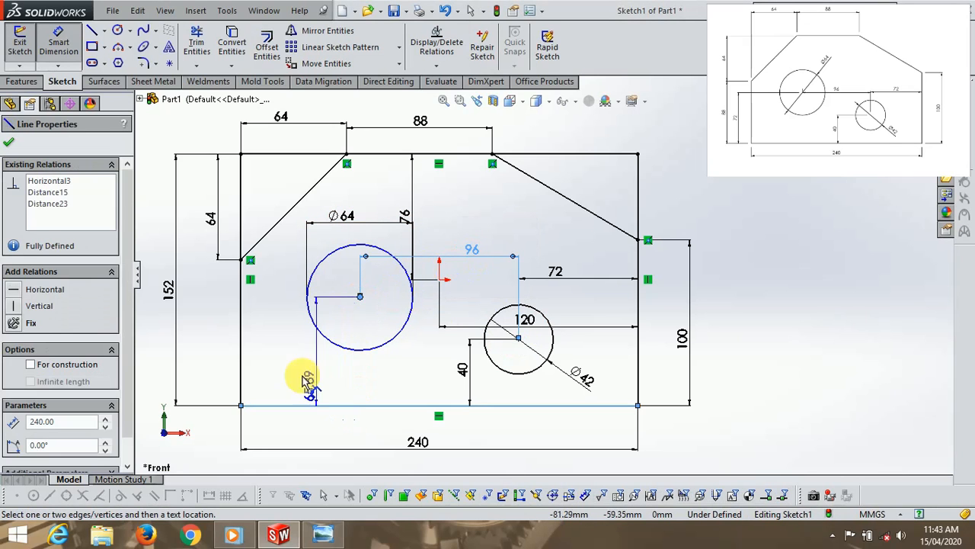
click(217, 349)
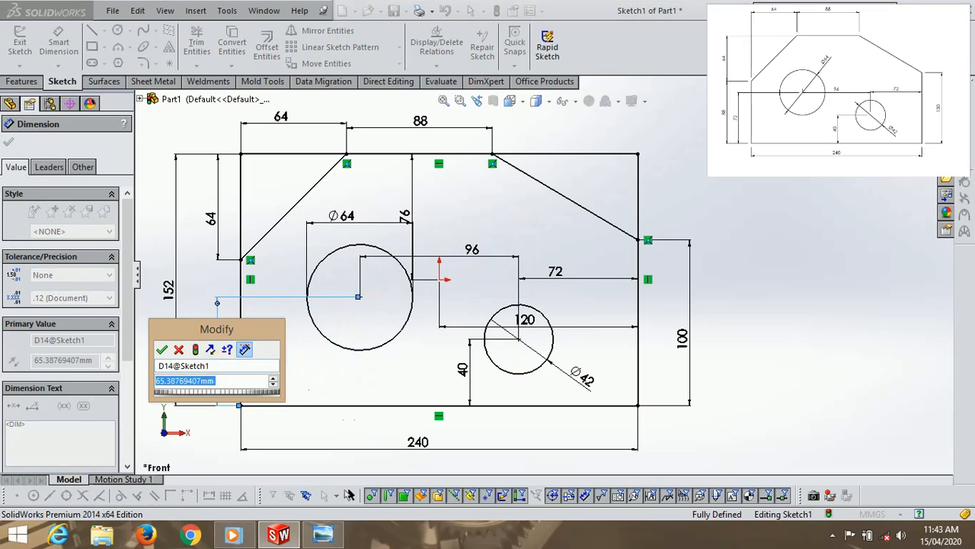
text(72)
key(Return)
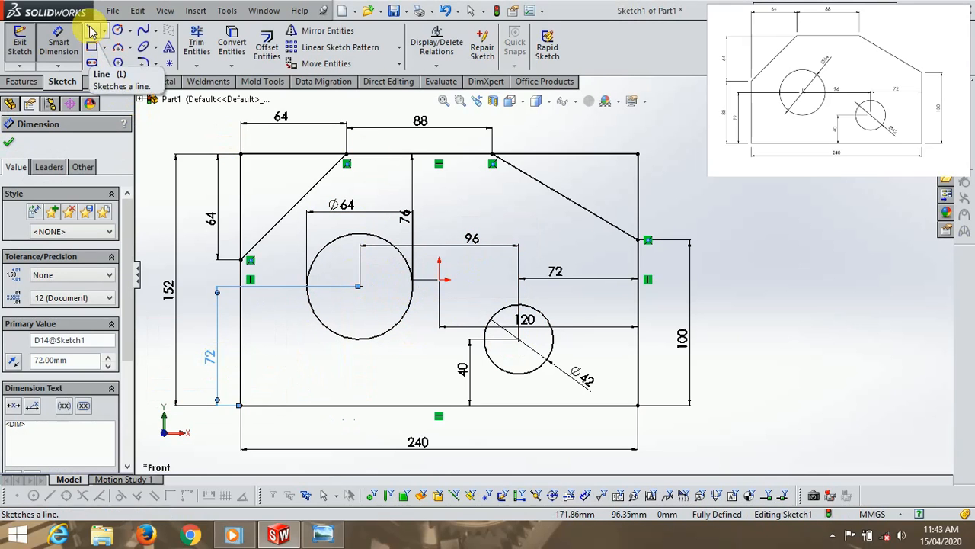
Trim the rectangle's leftover edges outside both angled lines at the upper corners, accepting the deletion of associated dimensions
click(197, 42)
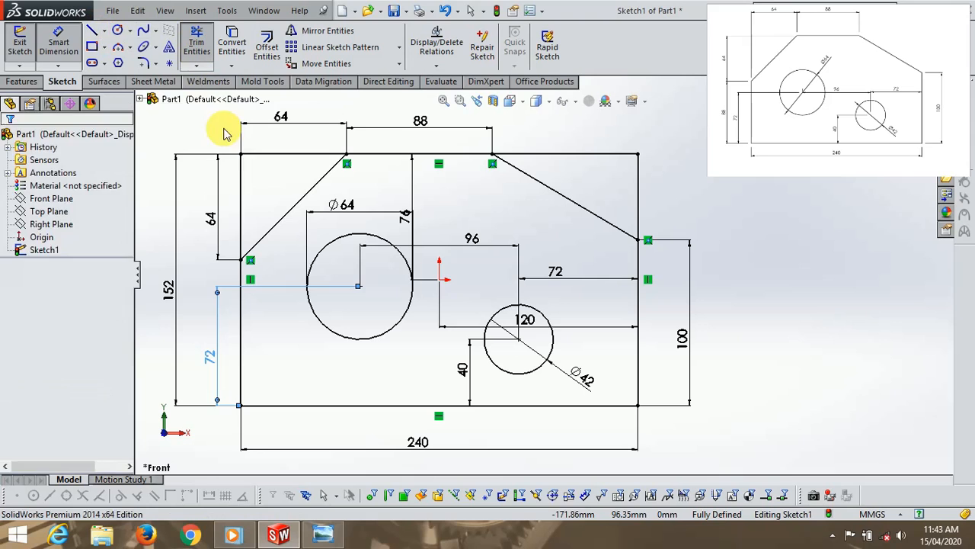
click(278, 155)
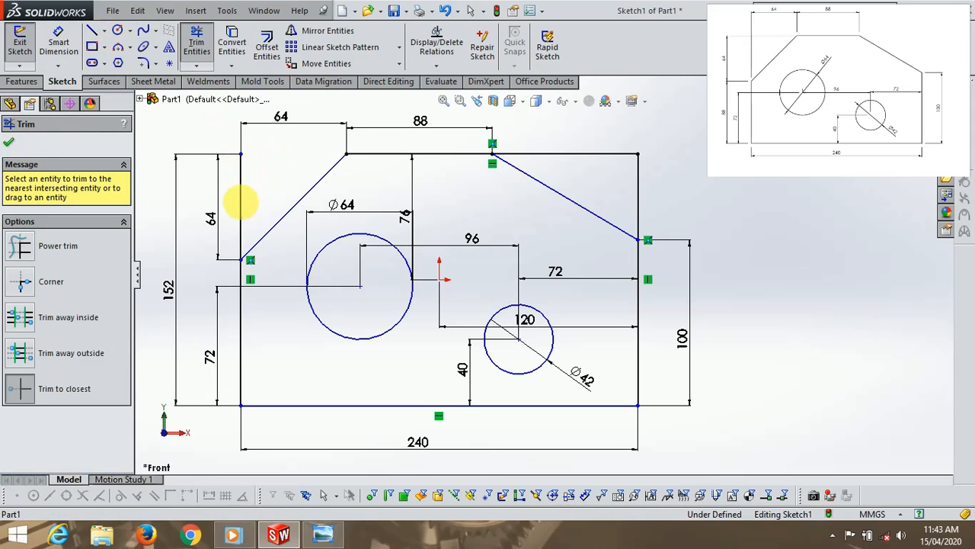
click(241, 202)
click(526, 277)
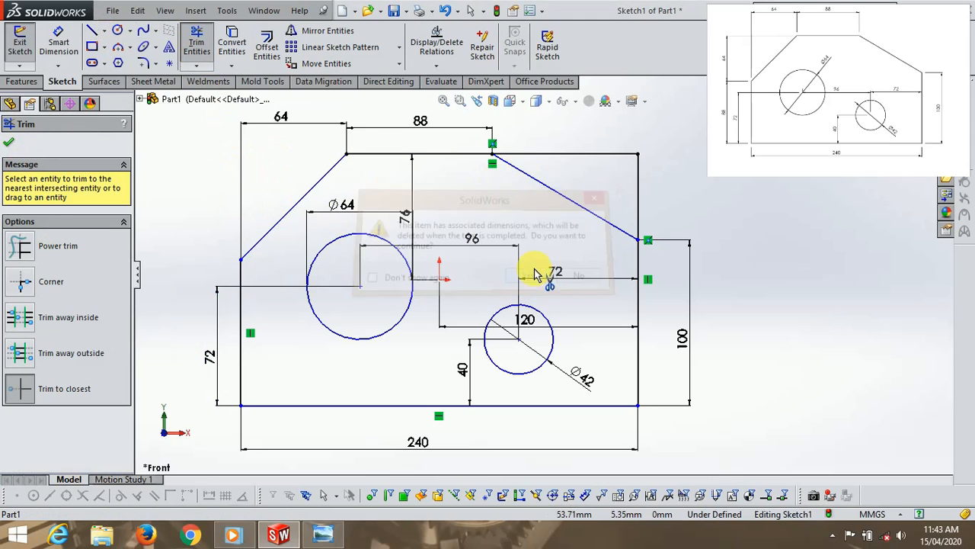
click(581, 154)
click(639, 189)
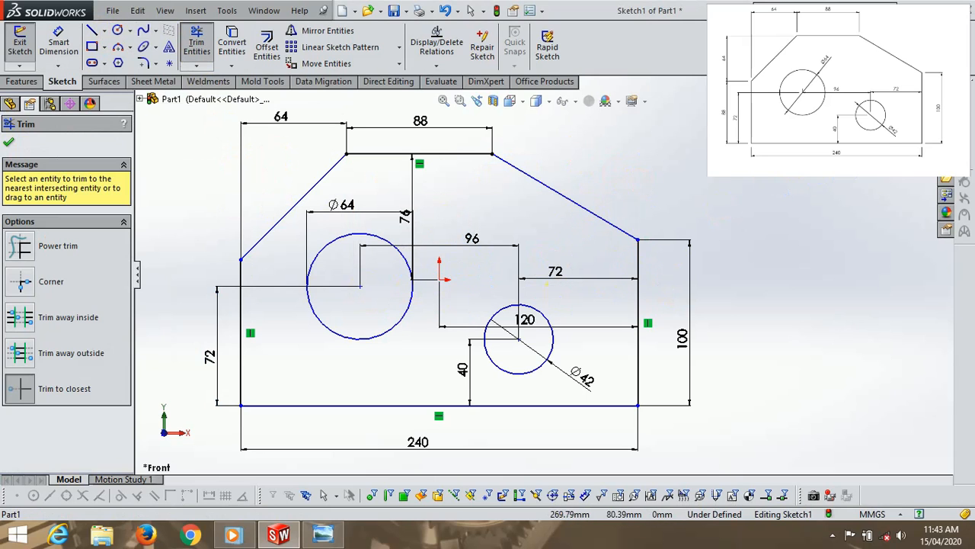
key(Escape)
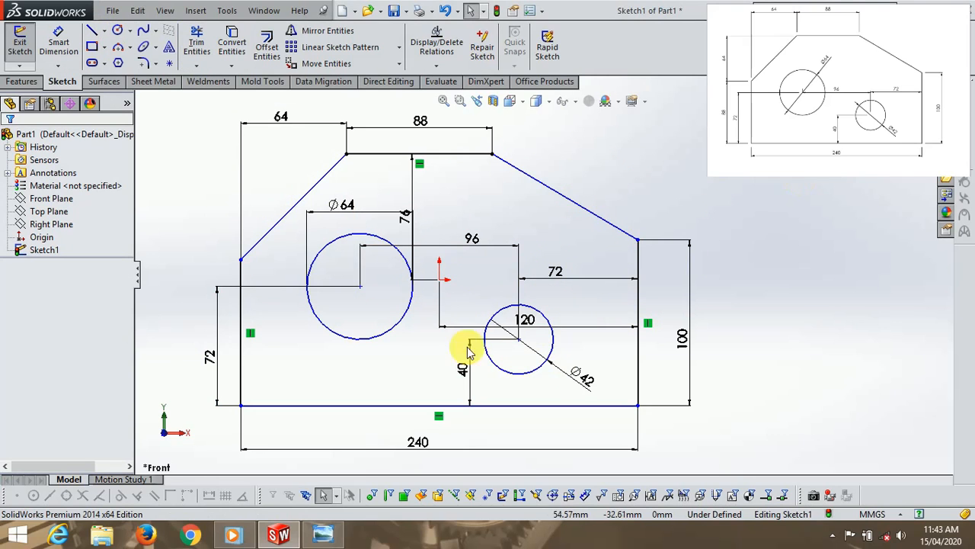
Compare the trimmed profile with the Windows Photo Viewer drawing and exit the sketch
click(334, 537)
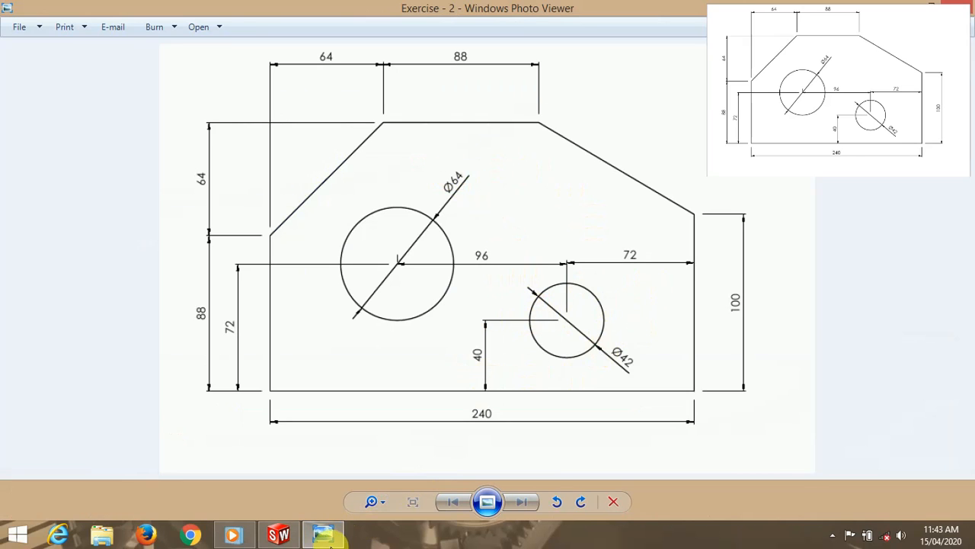
click(333, 537)
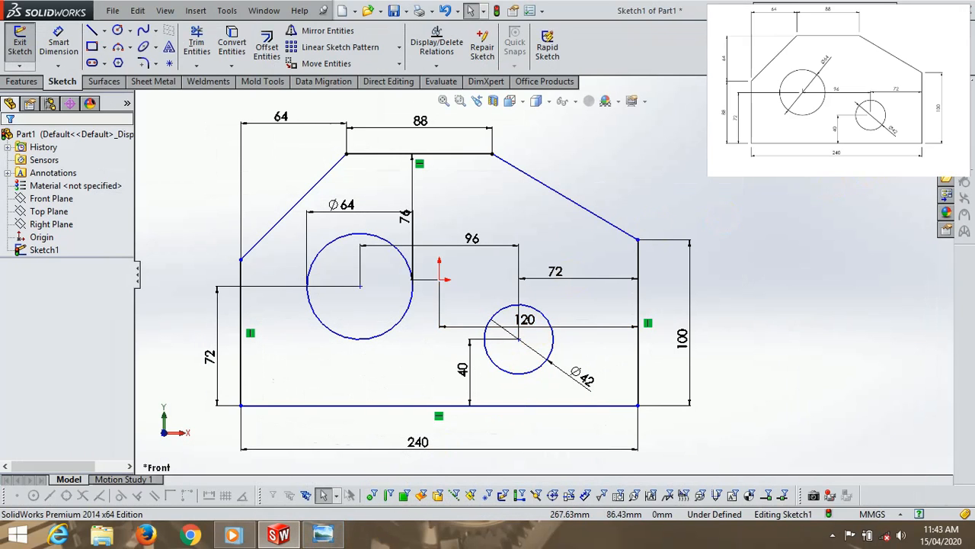
click(925, 111)
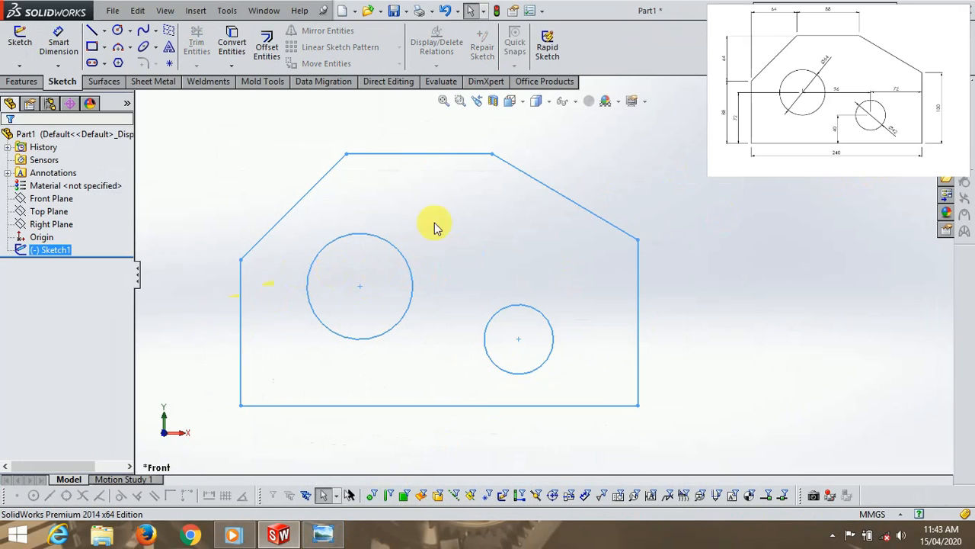
Extrude the plate profile as a blind boss from the sketch plane with a depth of 75 mm
click(22, 81)
click(26, 45)
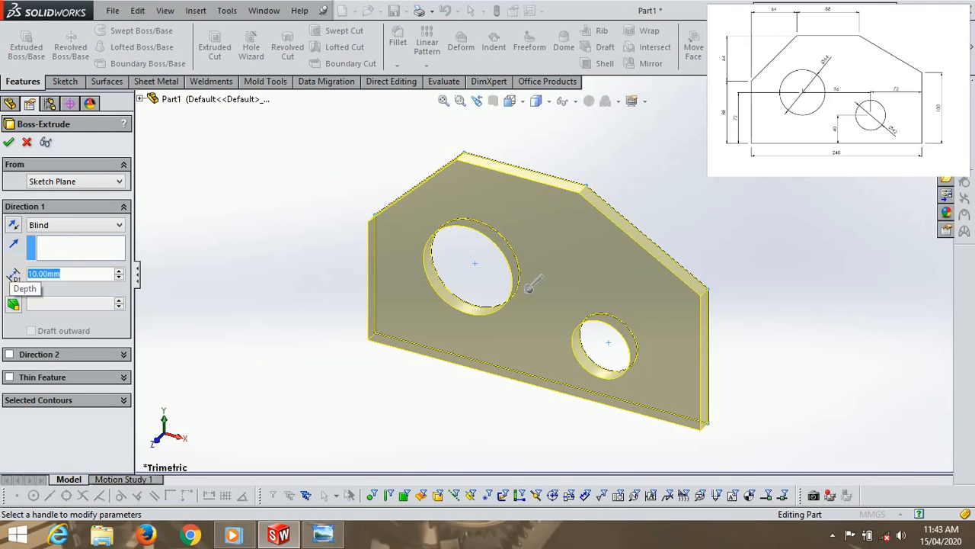
text(100)
key(Return)
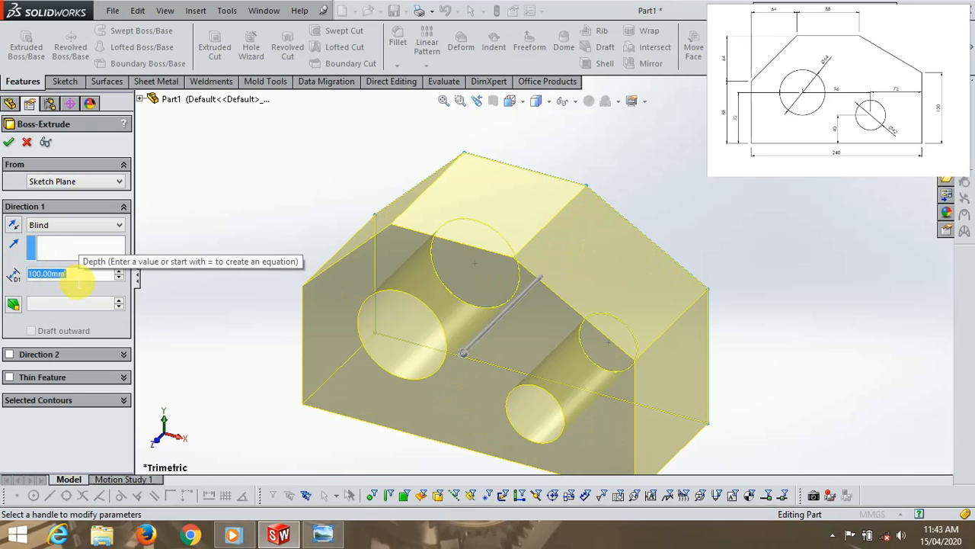
text(75)
key(Return)
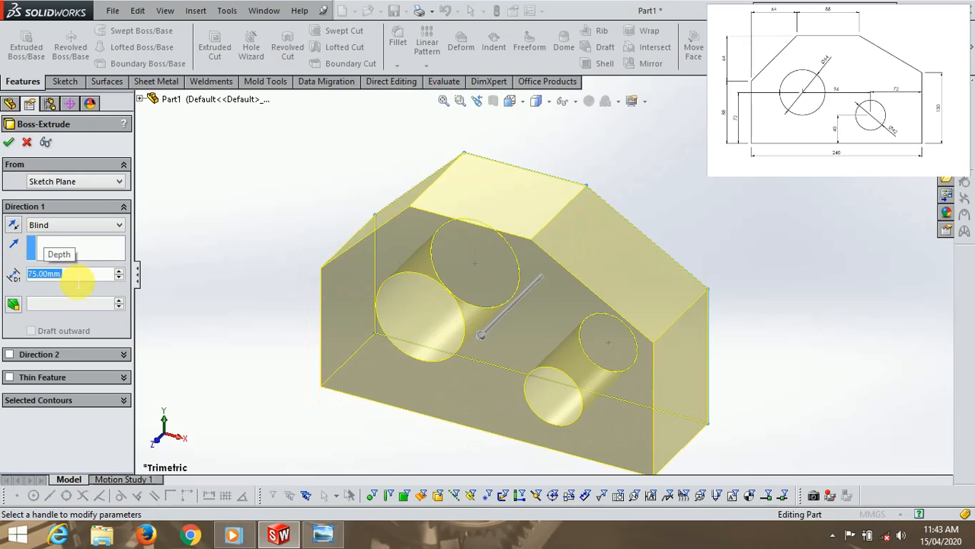
click(8, 145)
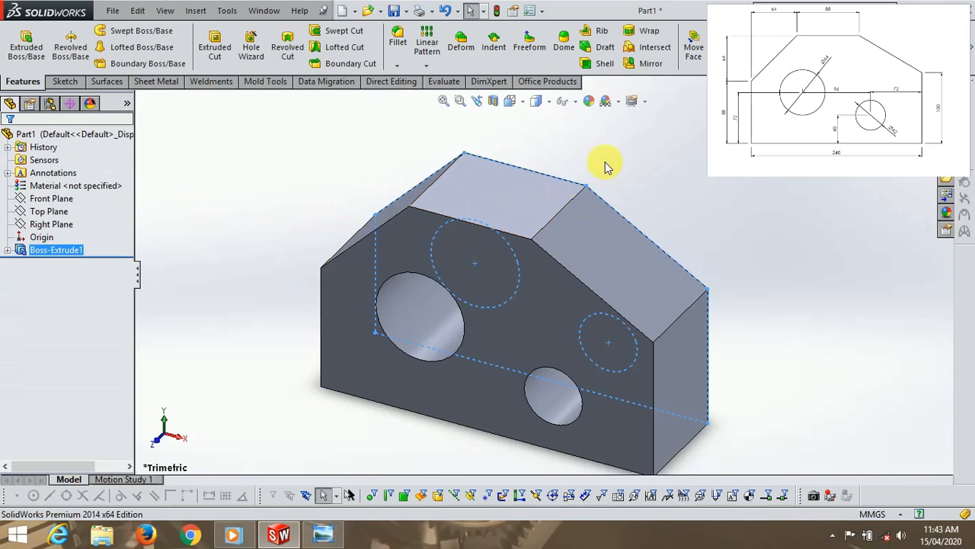
click(606, 166)
scroll(393, 209, up, 2)
drag(356, 170, 704, 448)
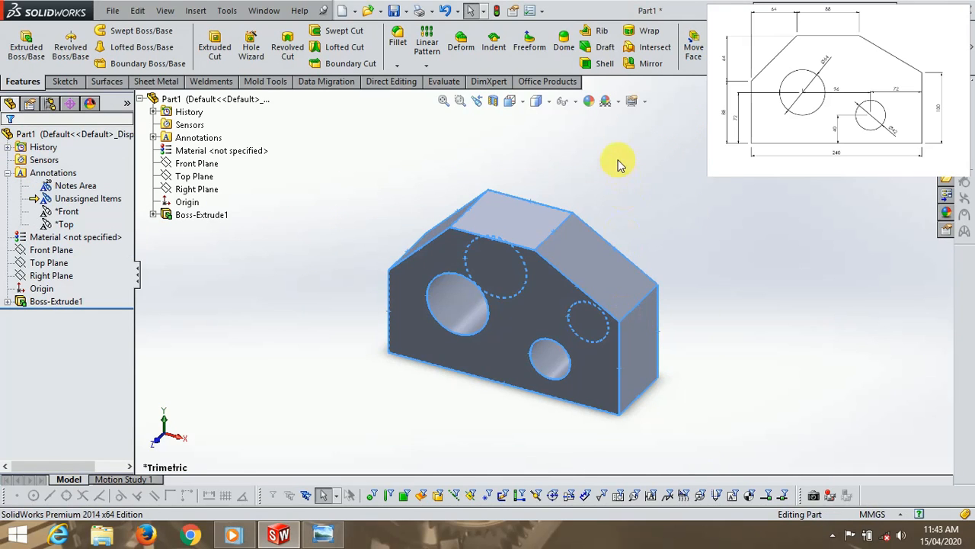
click(487, 171)
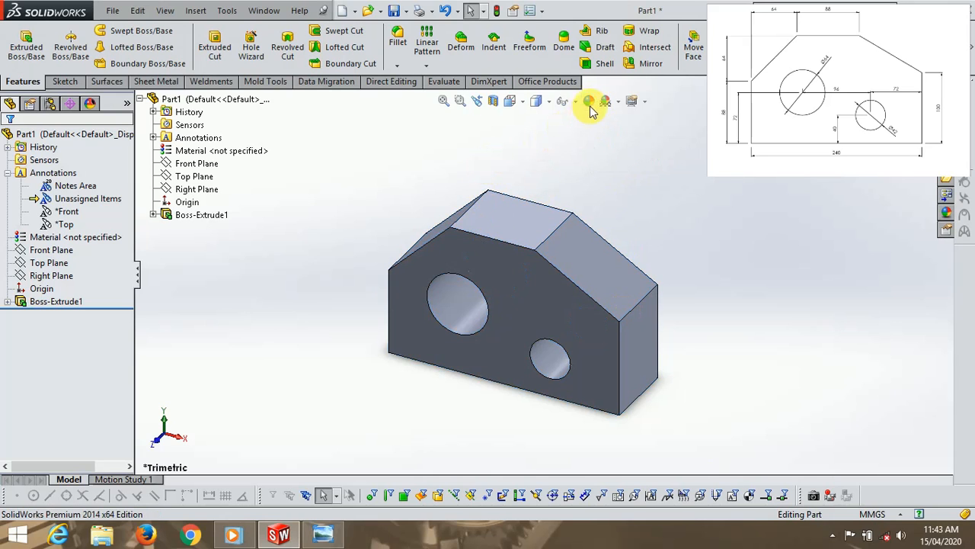
Edit the part's appearance, adding the block's faces to the selection, and choose light cyan from the standard colours
click(589, 101)
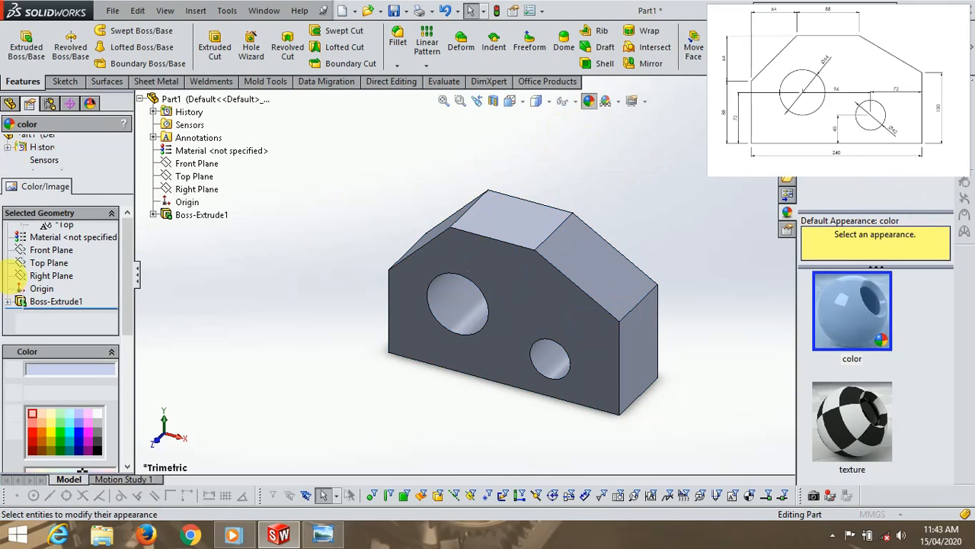
click(15, 250)
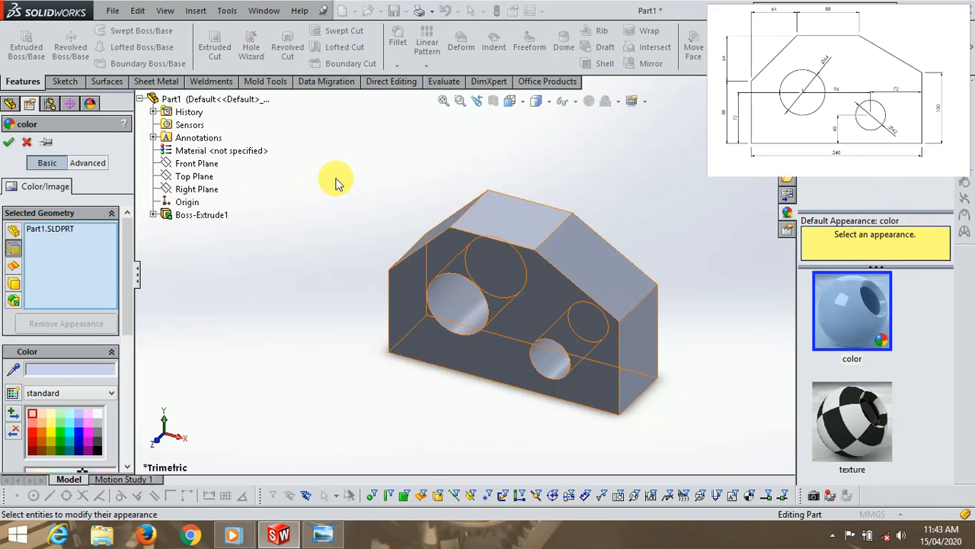
drag(334, 159, 640, 420)
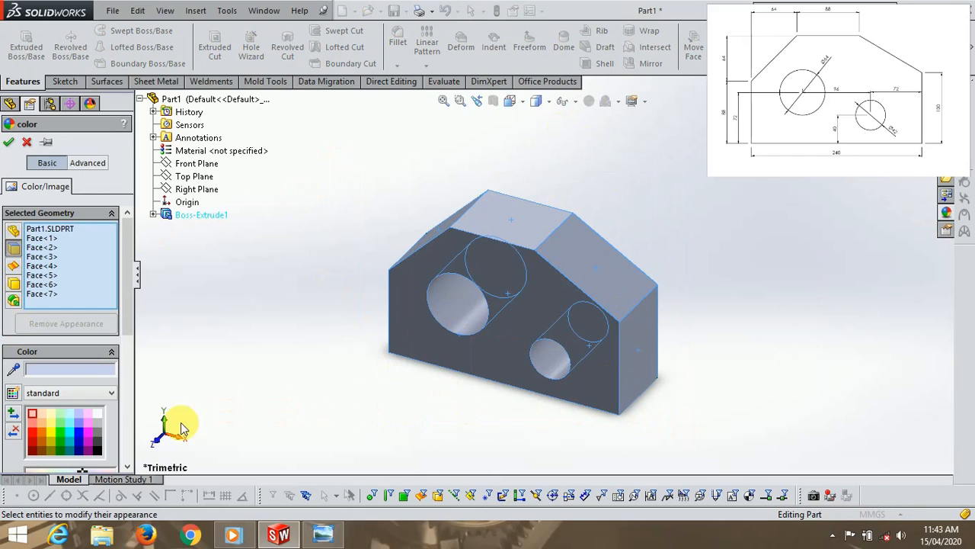
click(60, 424)
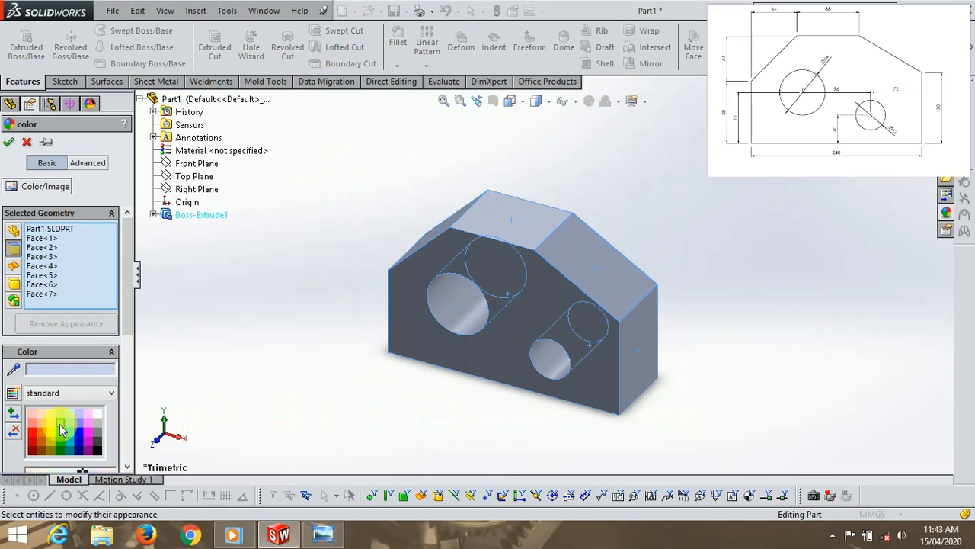
click(69, 424)
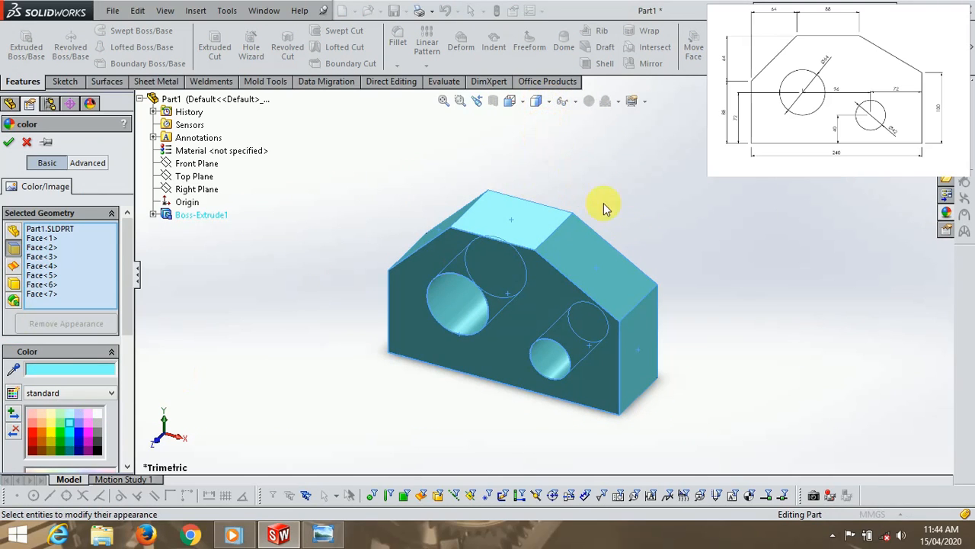
Remove the block's front face from the appearance selection and accept the colour
scroll(668, 271, down, 3)
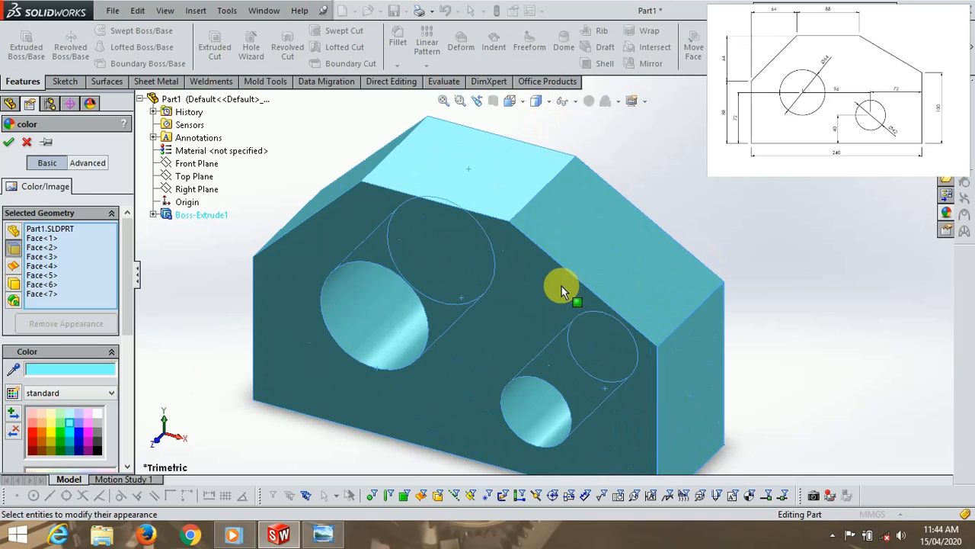
click(493, 288)
scroll(404, 285, up, 5)
middle_drag(730, 307, 710, 308)
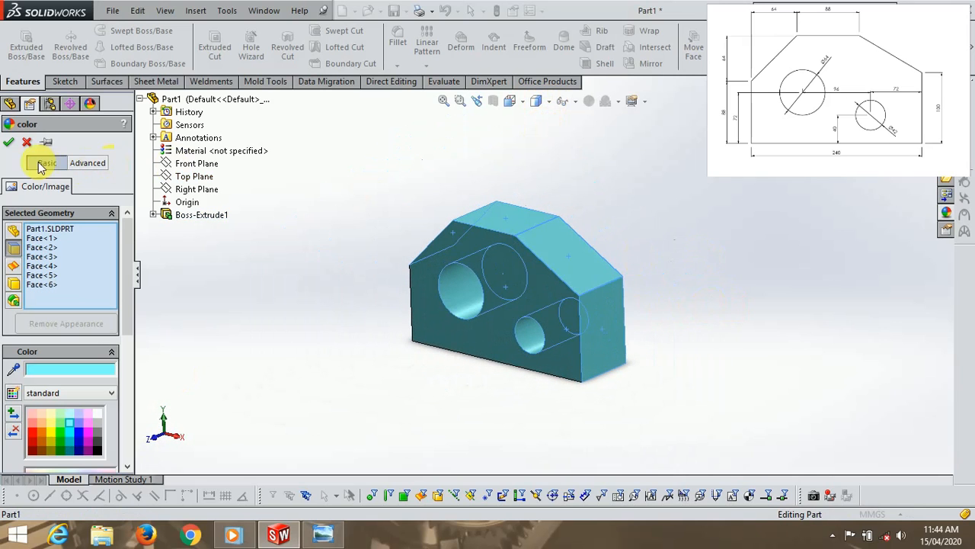
click(8, 144)
Examine the coloured block's front, angled corners and two through holes from an oblique view
middle_drag(283, 235, 318, 261)
scroll(675, 233, down, 3)
scroll(533, 388, up, 1)
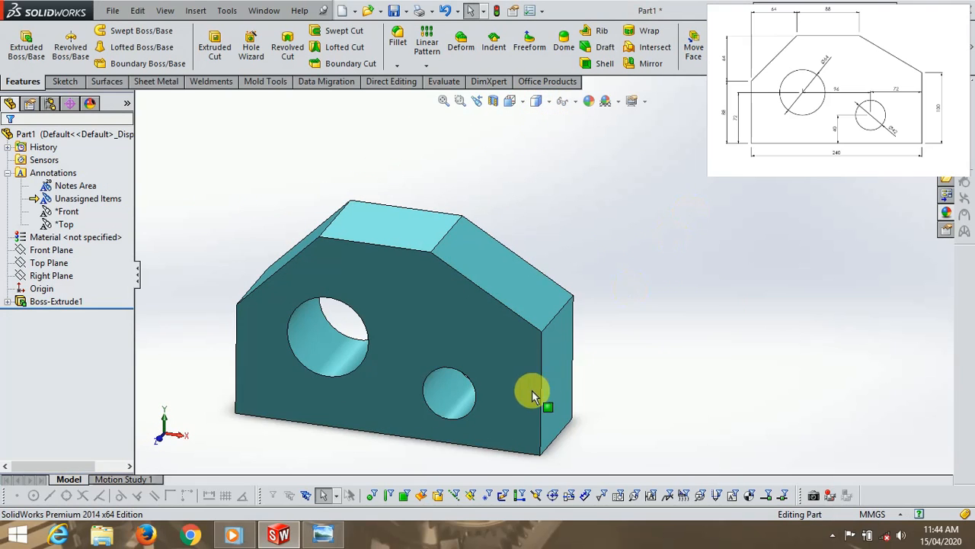
scroll(686, 320, down, 1)
scroll(765, 272, up, 1)
scroll(375, 355, down, 1)
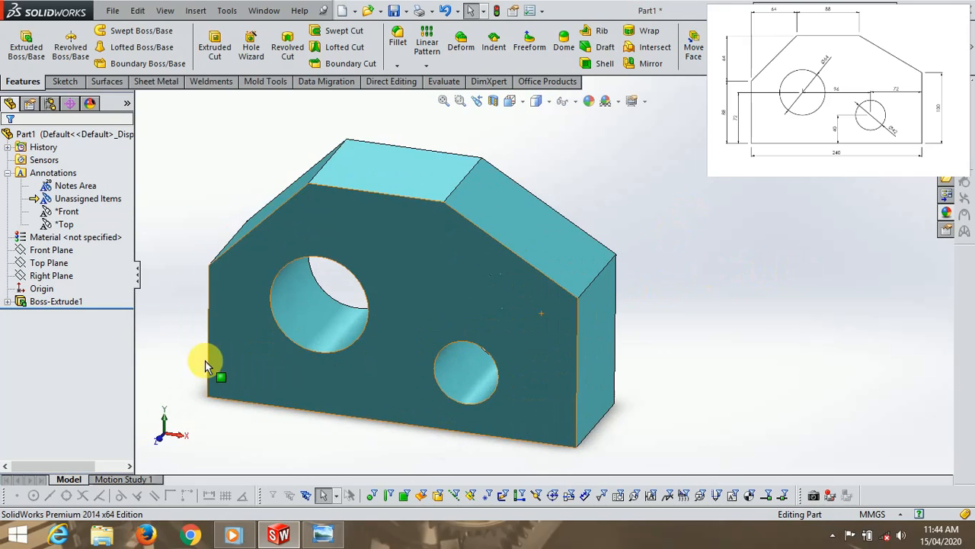
scroll(792, 272, up, 1)
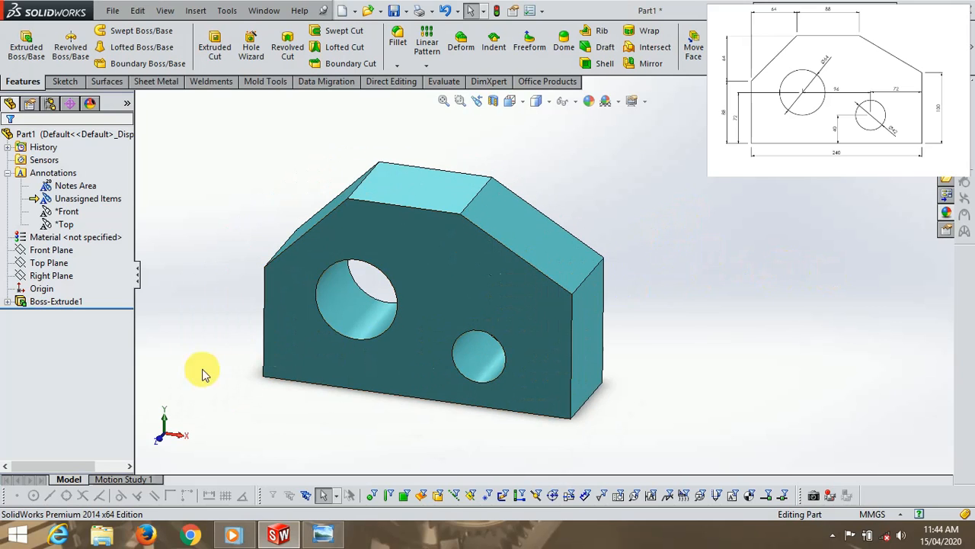
scroll(261, 331, down, 1)
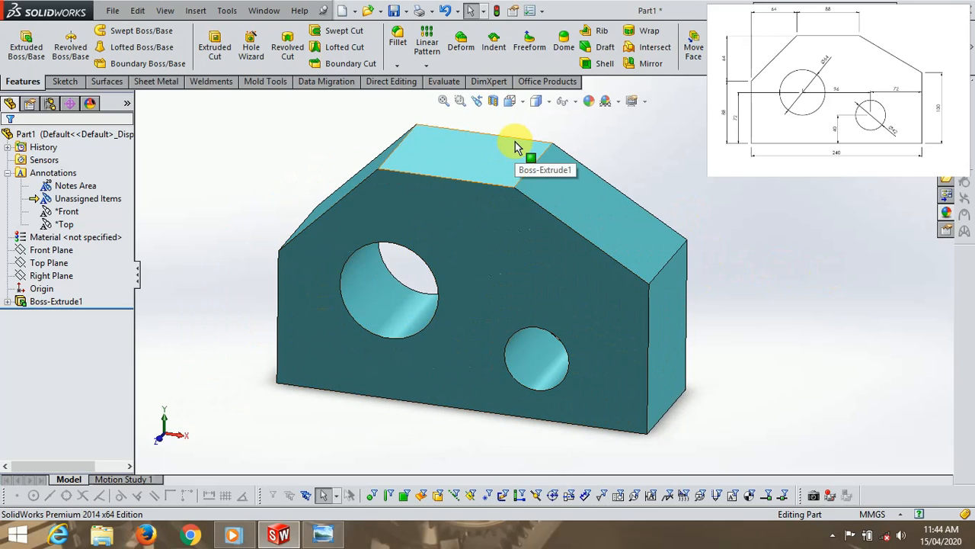
scroll(509, 229, up, 1)
scroll(573, 161, down, 1)
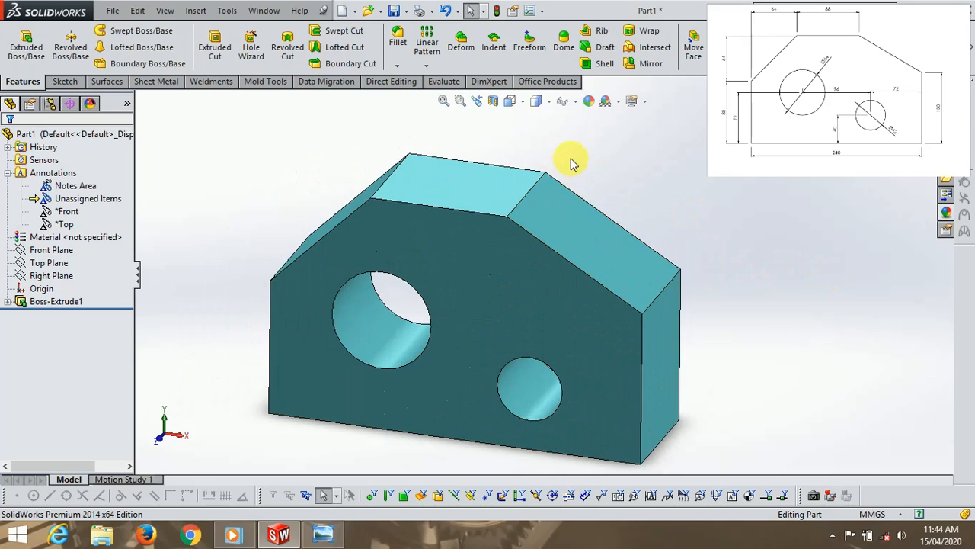